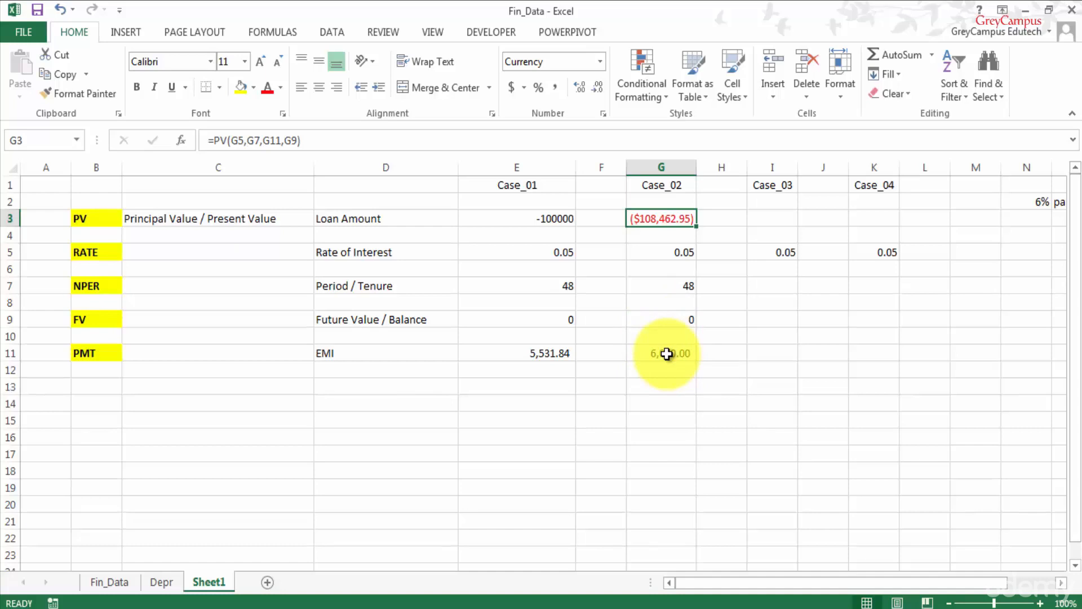
Step: Copy the Case_02 EMI's number format to the Case_02 loan amount in G3 and the Case_01 loan amount in E3
{"action": "left_click", "coordinate": [667, 353]}
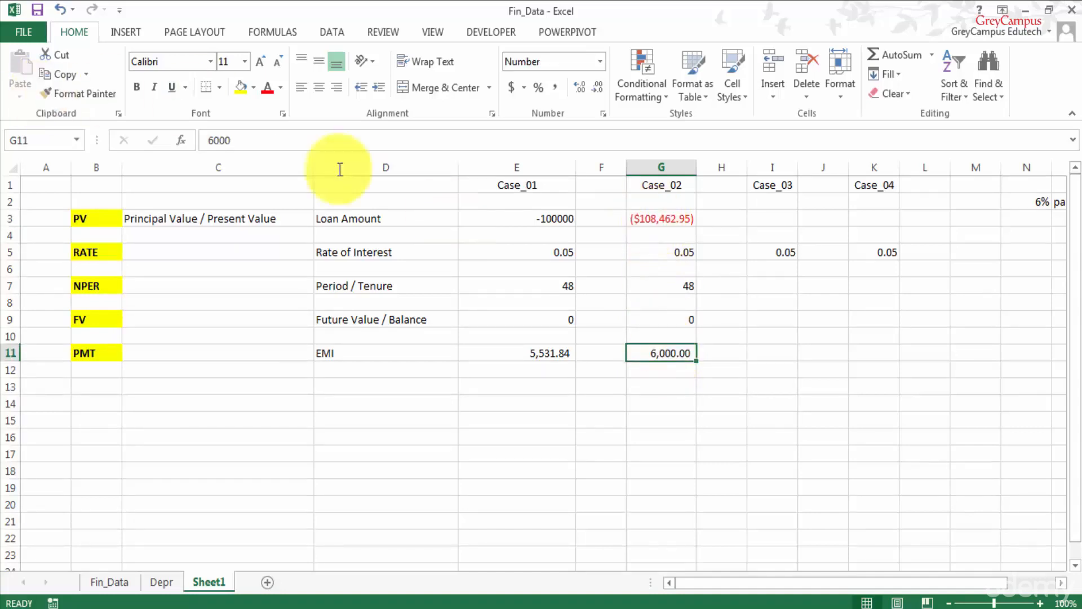
{"action": "left_click", "coordinate": [87, 92]}
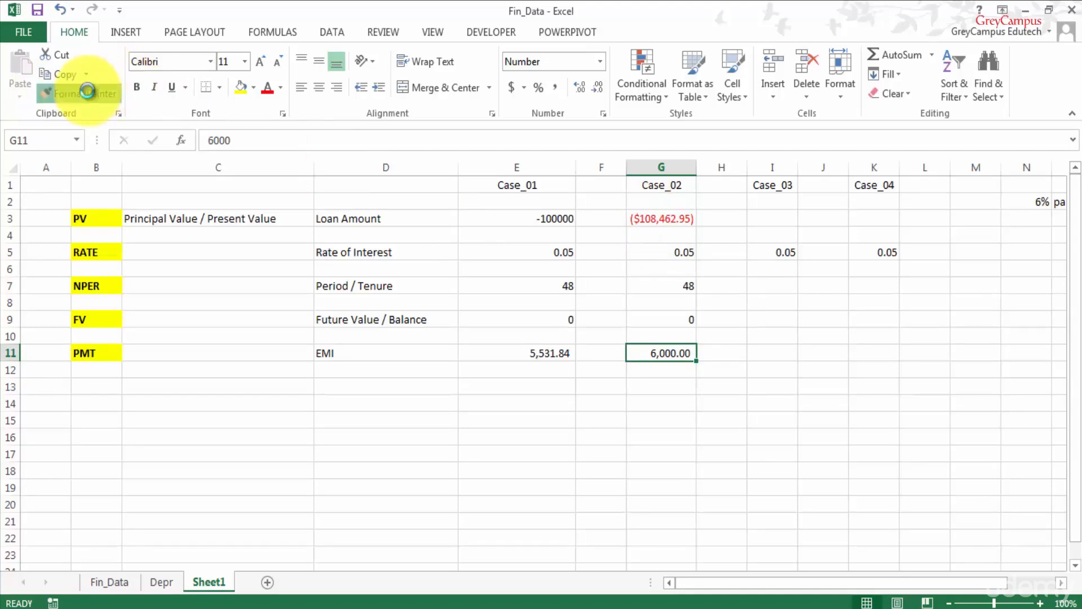
{"action": "left_click", "coordinate": [647, 217]}
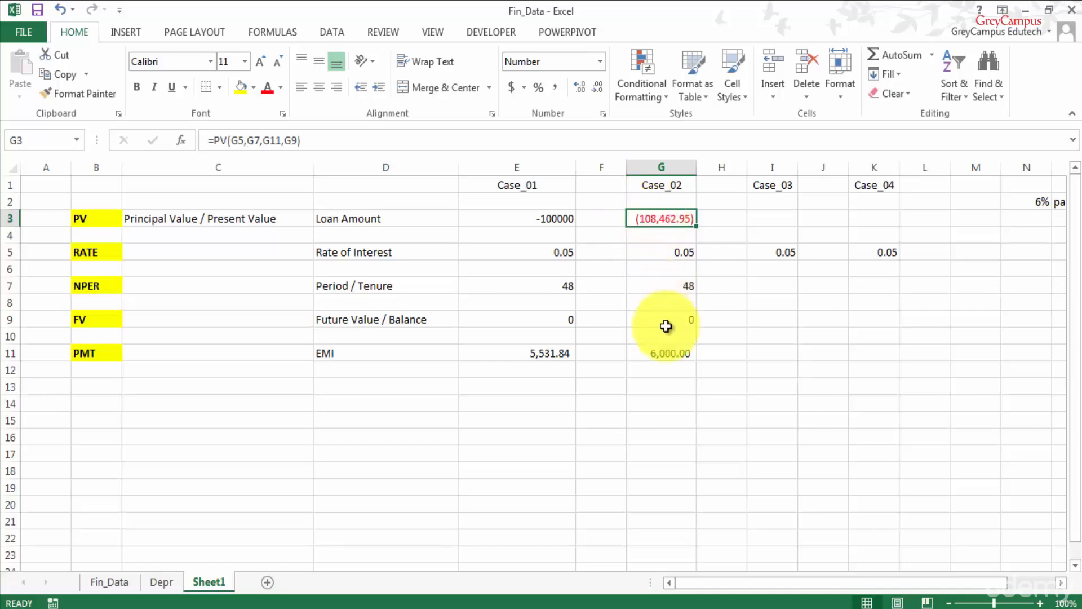
{"action": "left_click", "coordinate": [89, 95]}
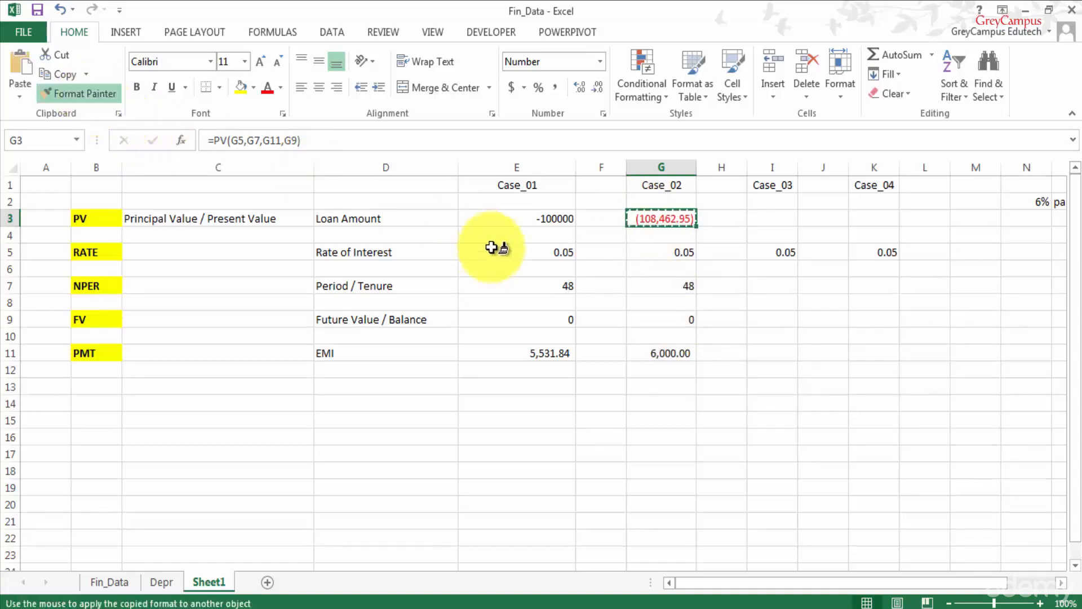
{"action": "left_click", "coordinate": [528, 214]}
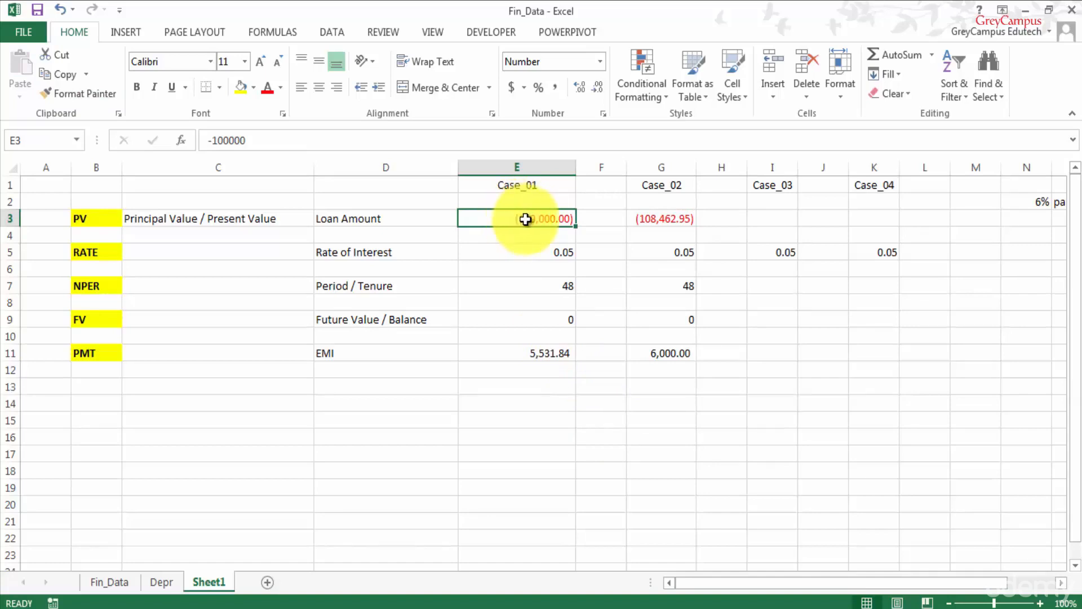
Step: Try the Case_01 loan amount in E3 as positive 100000 and undo the change
{"action": "left_click", "coordinate": [211, 140]}
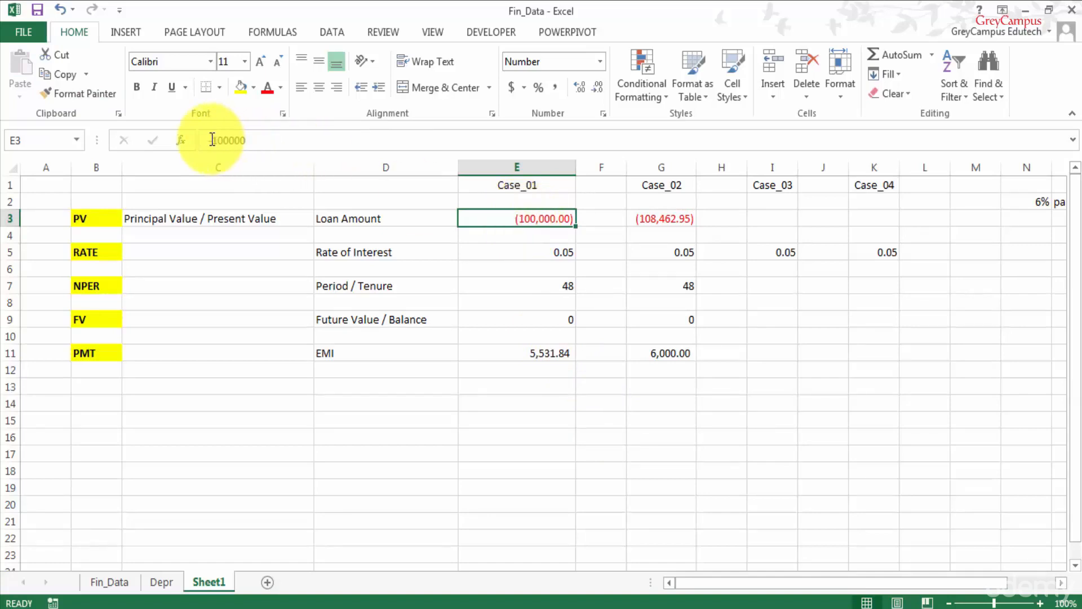
{"action": "key", "text": "BackSpace"}
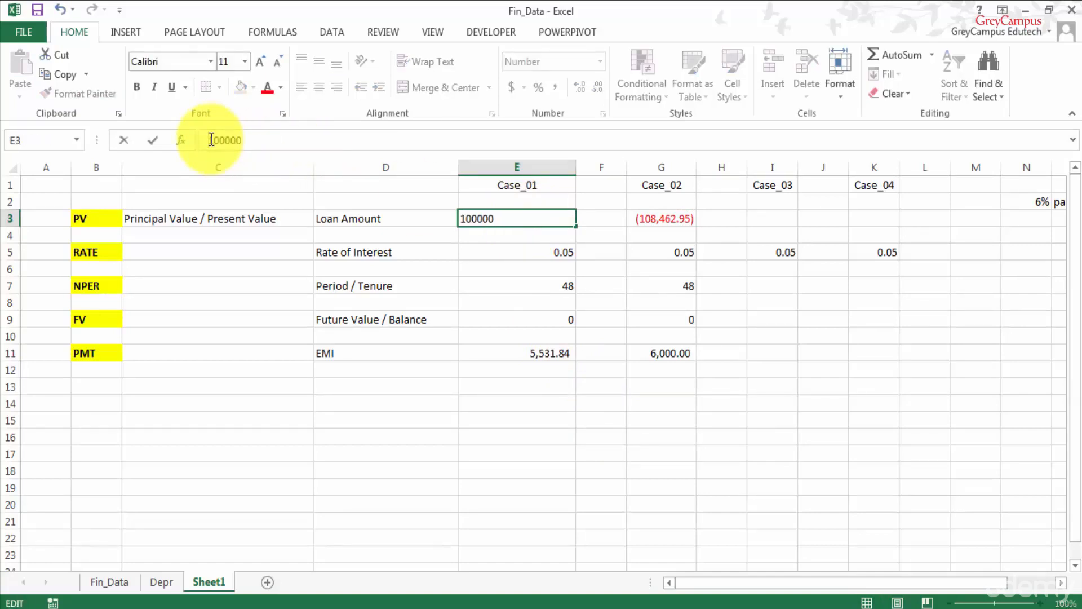
{"action": "key", "text": "Return"}
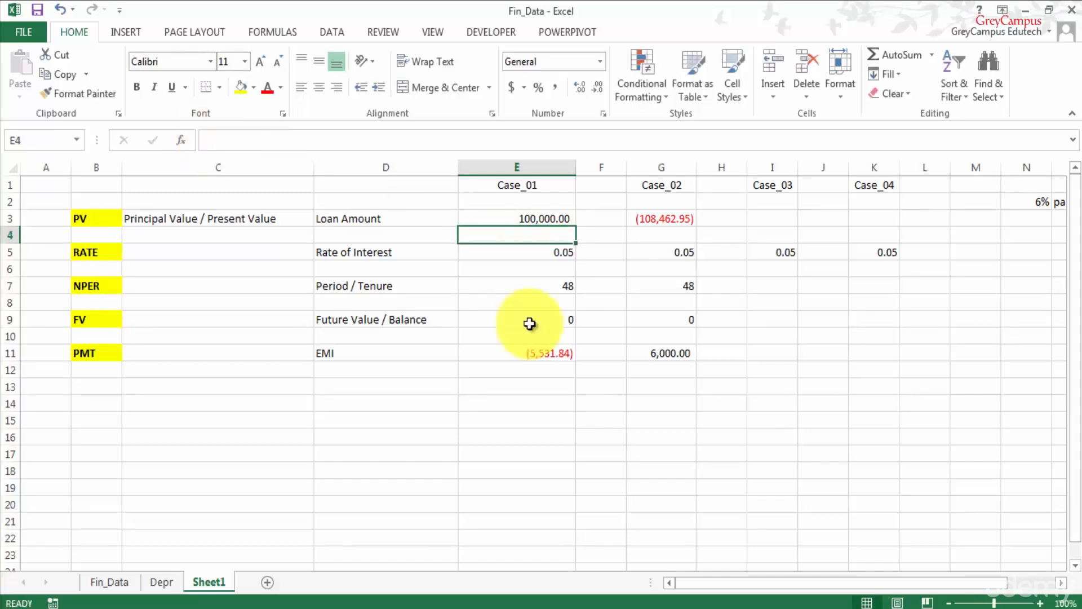
{"action": "key", "text": "ctrl+z"}
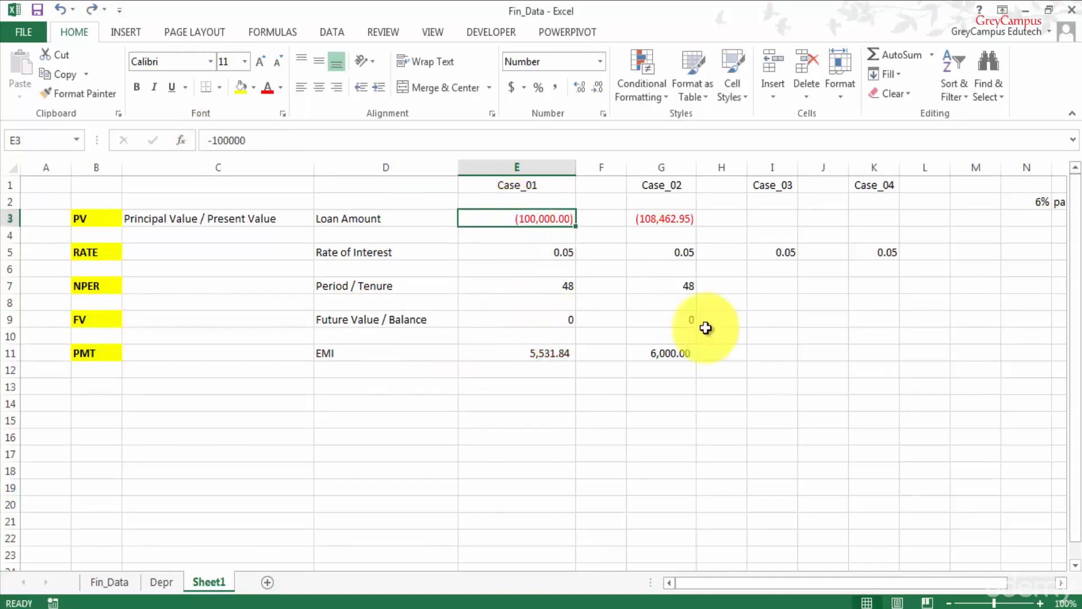
{"action": "left_click", "coordinate": [704, 326]}
{"action": "left_click", "coordinate": [801, 392]}
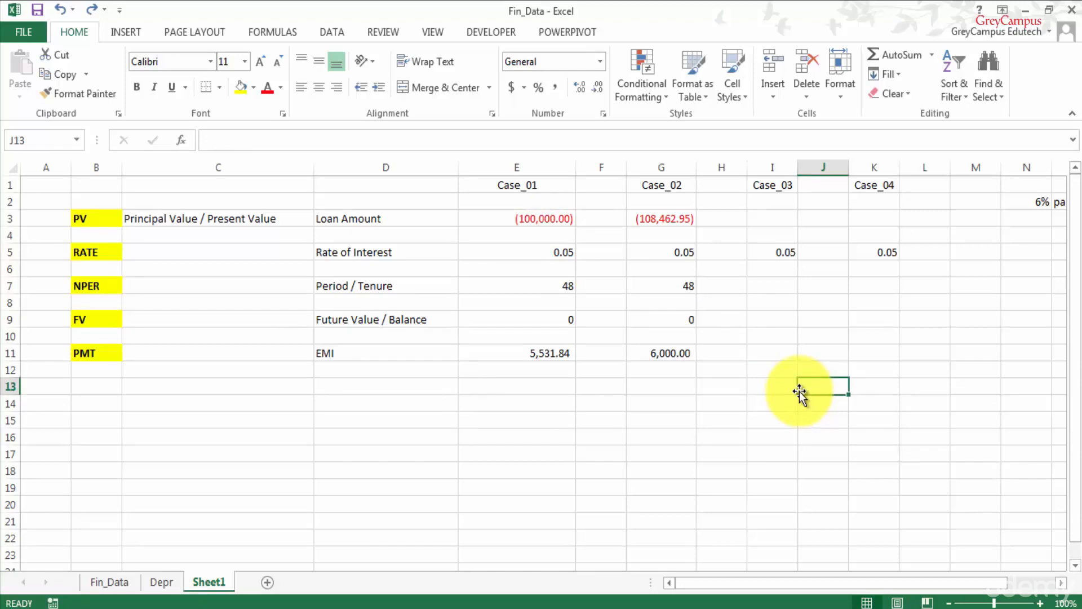
Step: Enter 8000 as the Case_03 EMI in I11
{"action": "left_click", "coordinate": [769, 217]}
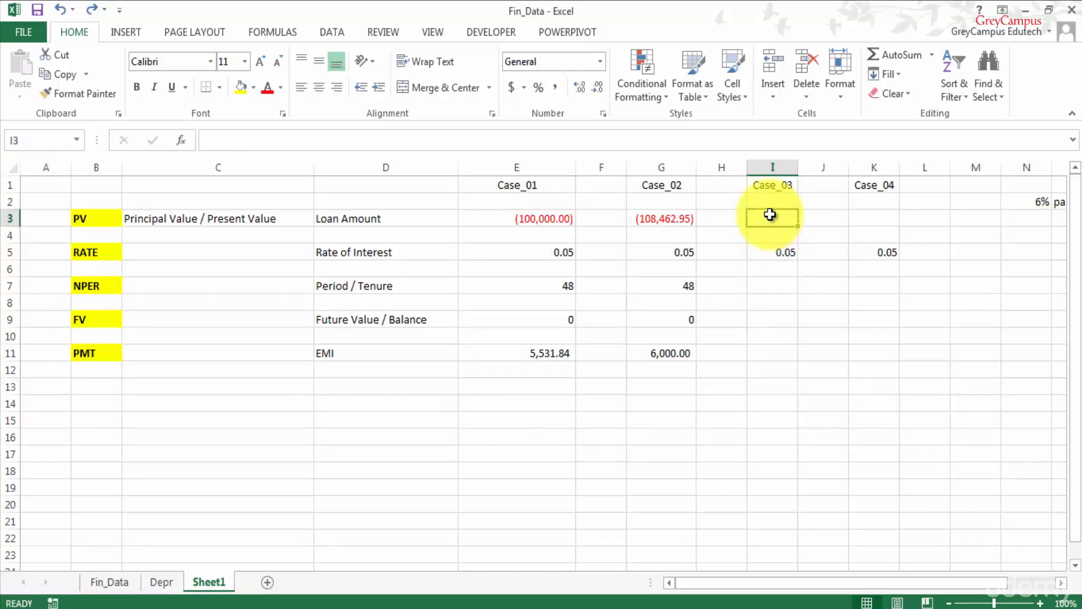
{"action": "left_click", "coordinate": [774, 353]}
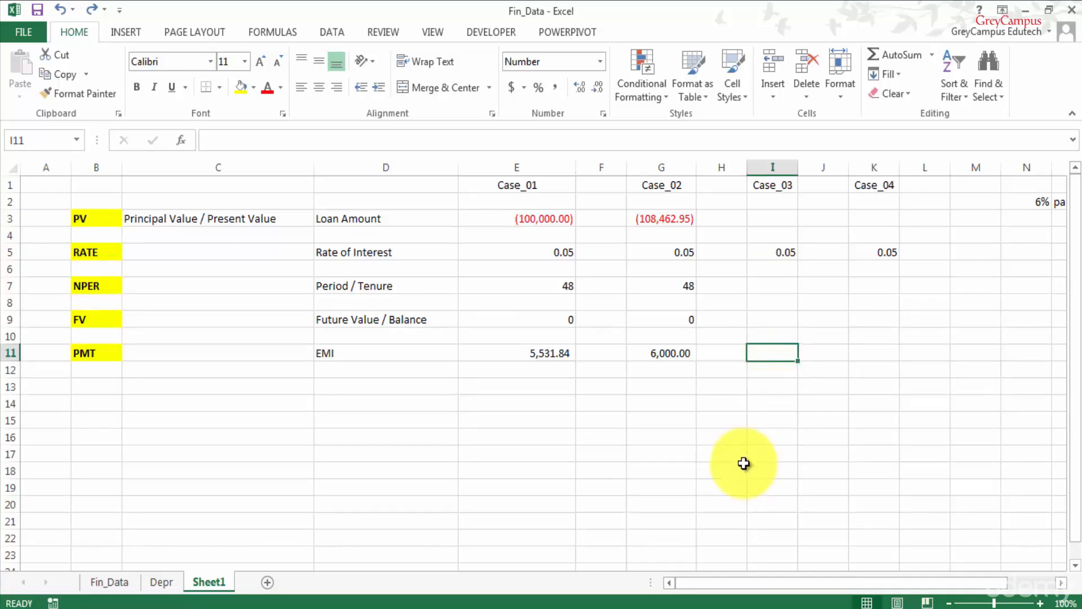
{"action": "type", "text": "8000"}
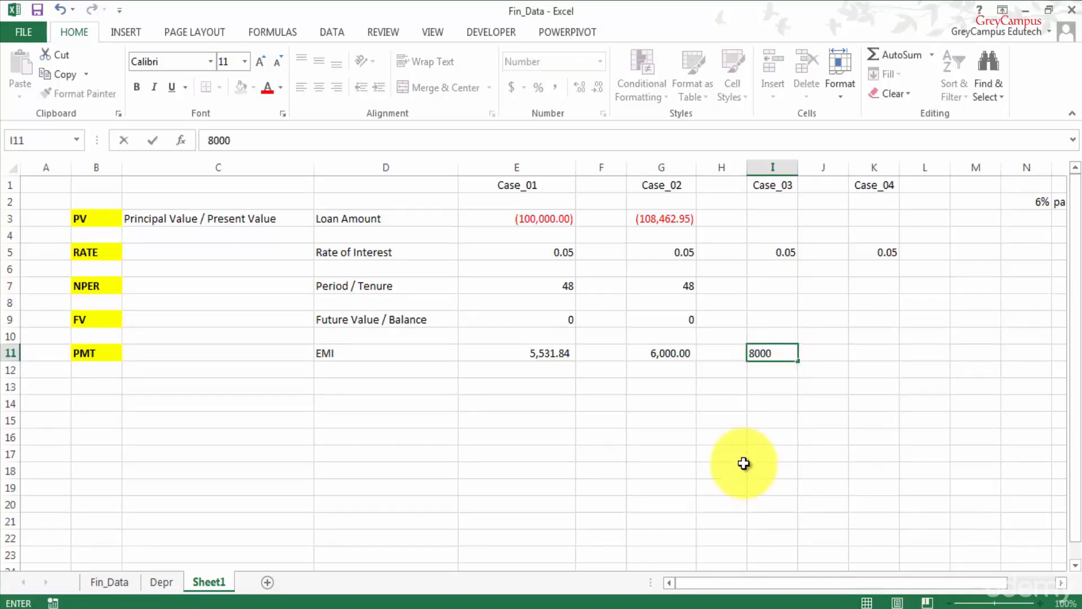
{"action": "key", "text": "Return"}
Step: Enter 100000 as the Case_03 loan amount in I3
{"action": "key", "text": "Up"}
{"action": "key", "text": "Up"}
{"action": "key", "text": "Up"}
{"action": "key", "text": "Up"}
{"action": "key", "text": "Up"}
{"action": "key", "text": "Up"}
{"action": "key", "text": "Up"}
{"action": "key", "text": "Up"}
{"action": "key", "text": "Up"}
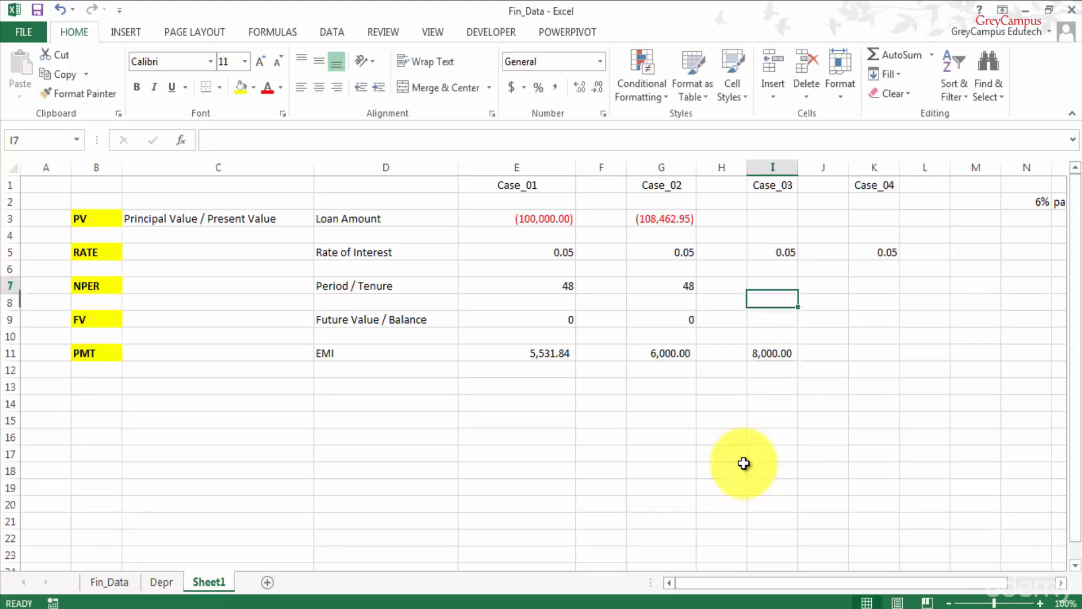
{"action": "type", "text": "100000"}
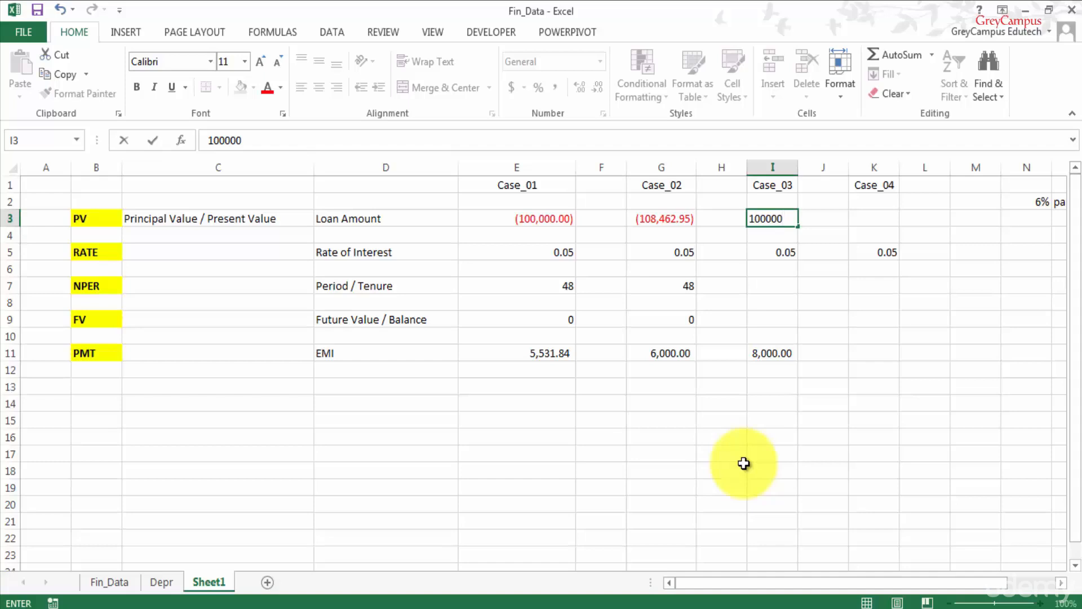
{"action": "key", "text": "Return"}
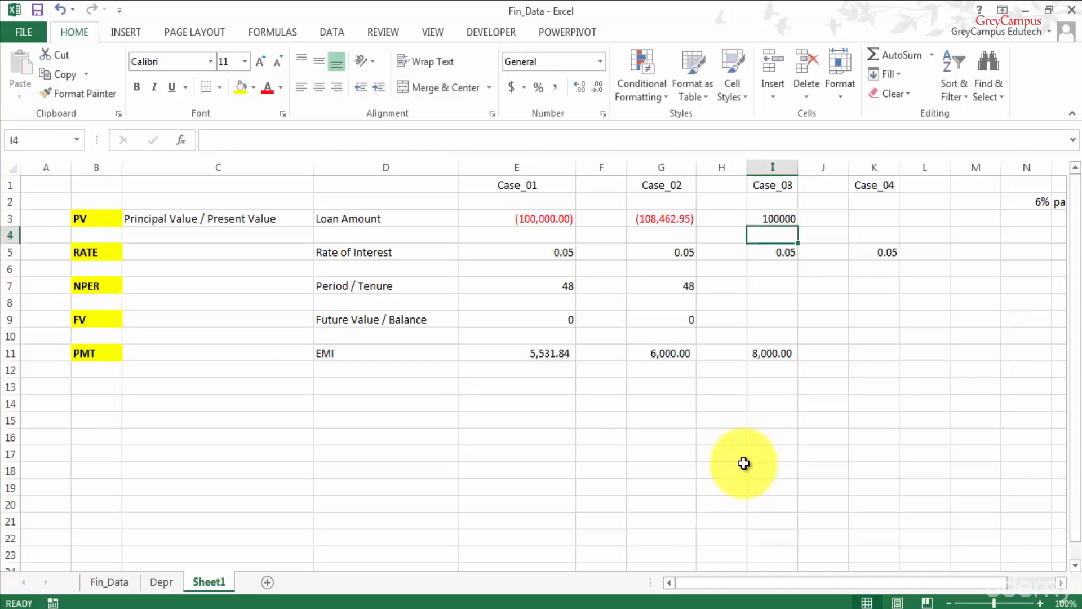
Step: Make the Case_03 loan amount negative by changing I3 to -100000
{"action": "key", "text": "Up"}
{"action": "key", "text": "Left"}
{"action": "key", "text": "Right"}
{"action": "key", "text": "F2"}
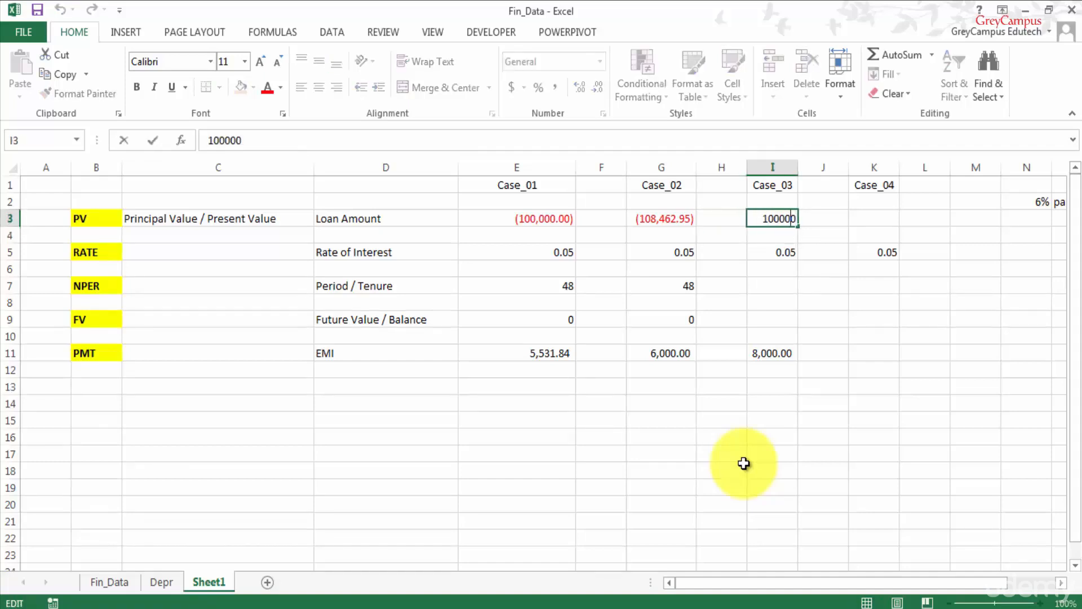
{"action": "key", "text": "Home"}
{"action": "type", "text": "-"}
{"action": "key", "text": "Return"}
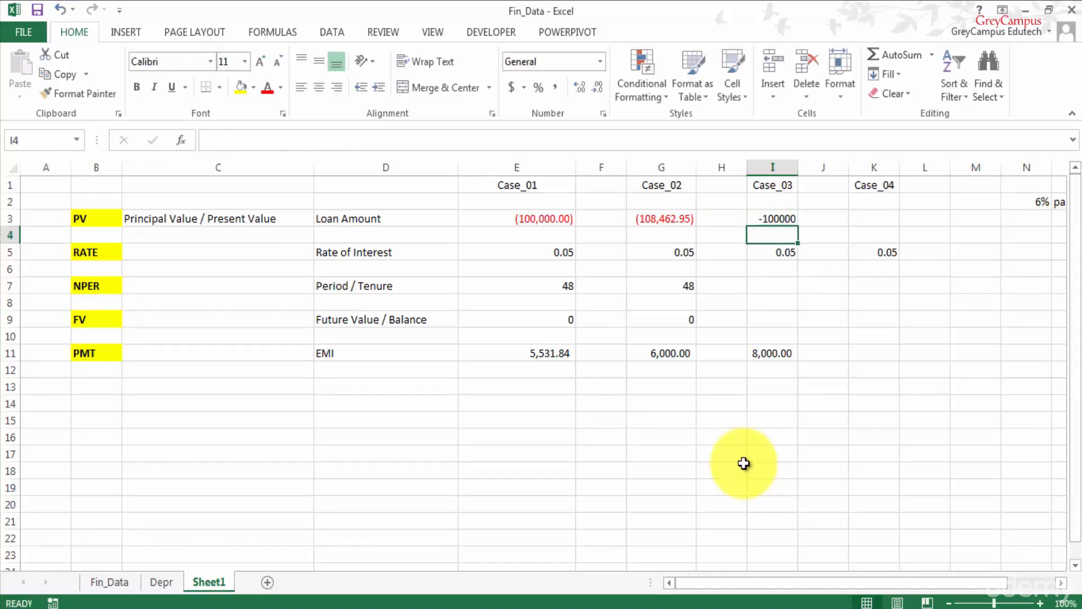
Step: Copy the Case_02 loan amount's format to the Case_03 and Case_04 loan cells, widening column I to fit the value
{"action": "key", "text": "Up"}
{"action": "key", "text": "Left"}
{"action": "key", "text": "Left"}
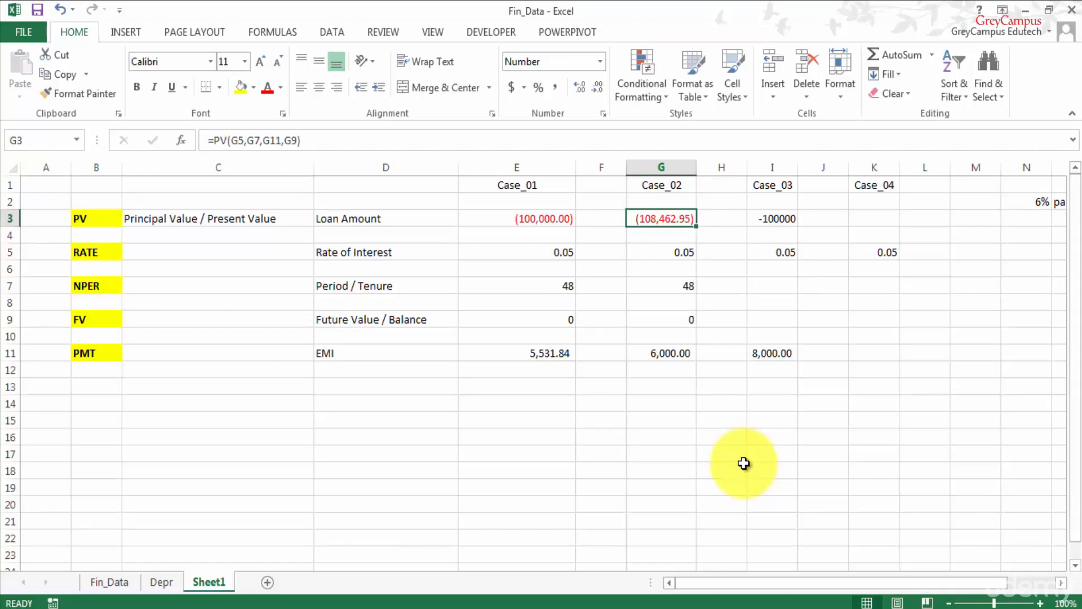
{"action": "left_click", "coordinate": [93, 93]}
{"action": "left_click", "coordinate": [776, 216]}
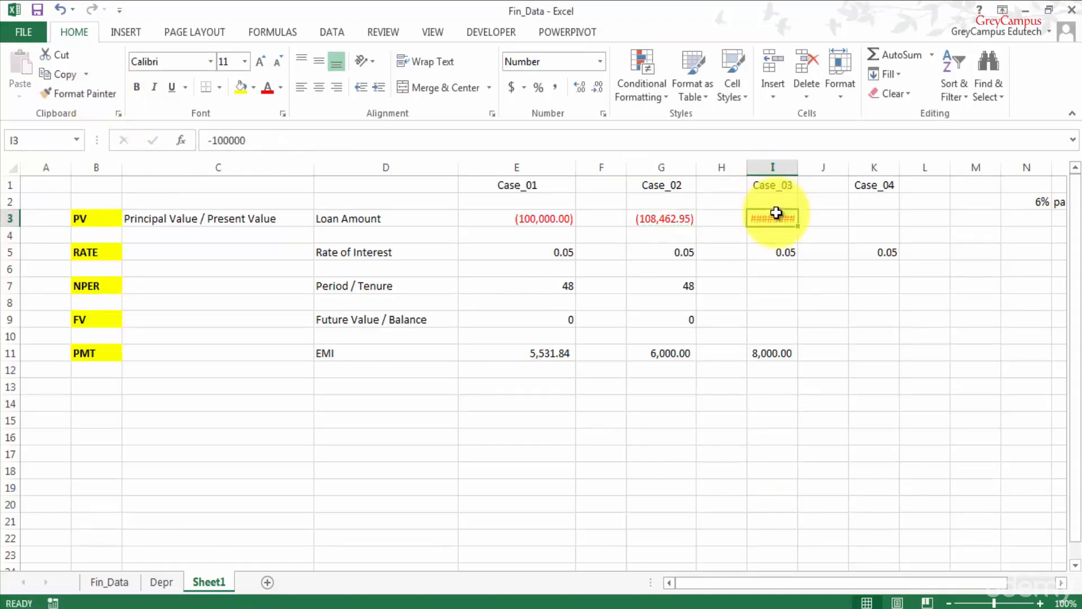
{"action": "left_click_drag", "start_coordinate": [797, 168], "coordinate": [815, 167]}
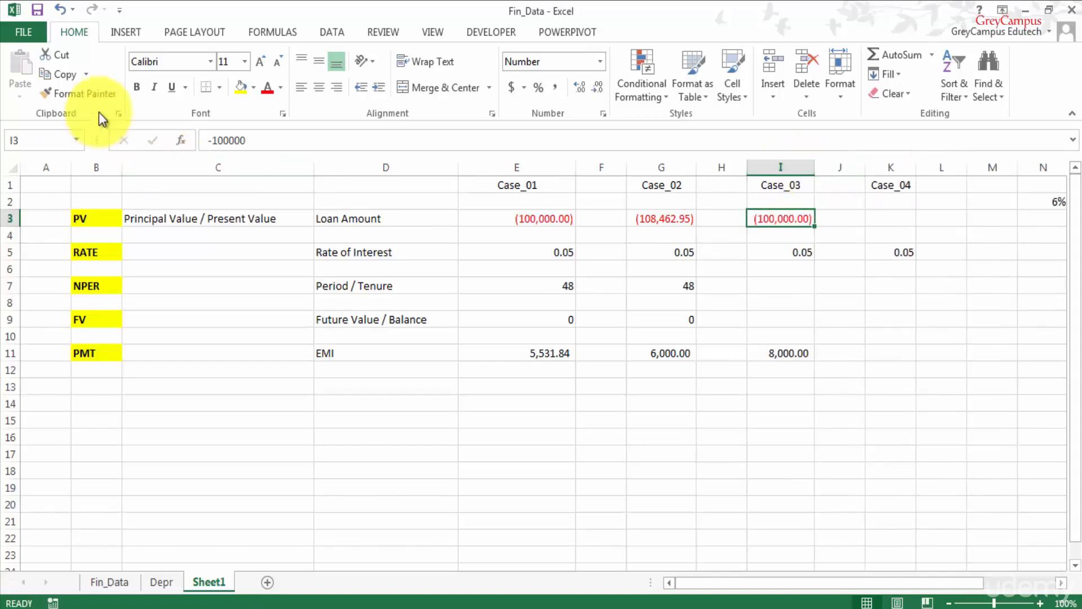
{"action": "left_click", "coordinate": [93, 89]}
{"action": "left_click", "coordinate": [889, 217]}
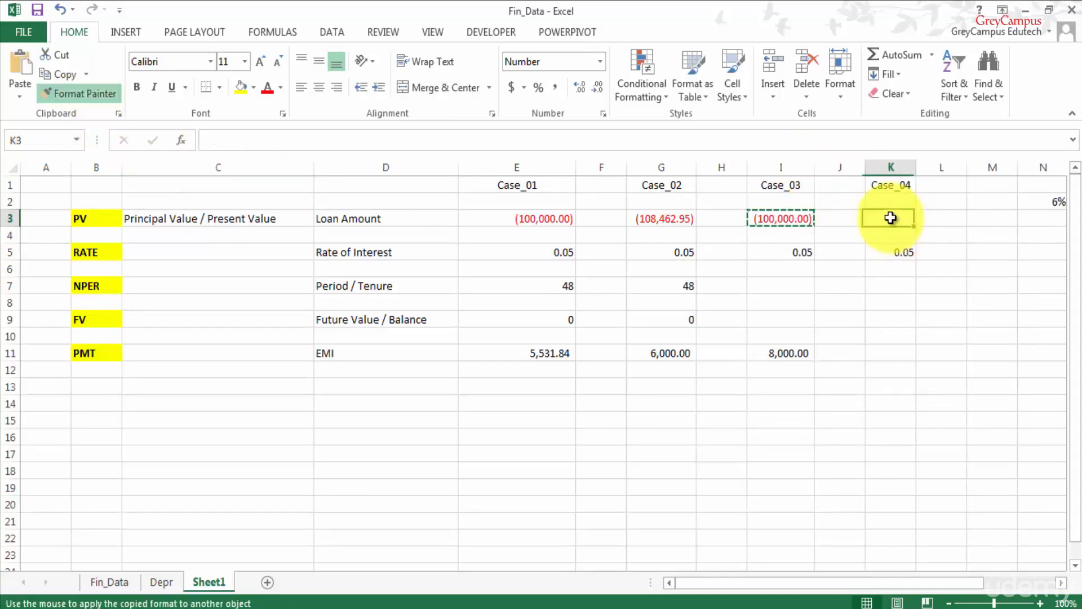
Step: Enter 0 as the Case_03 future value in I9
{"action": "left_click", "coordinate": [782, 316]}
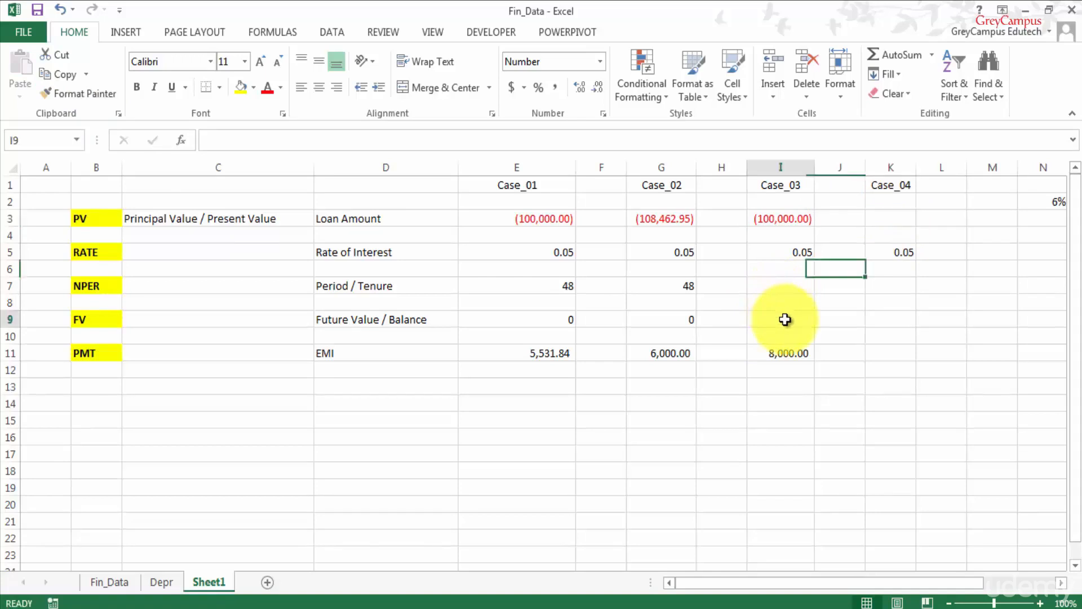
{"action": "type", "text": "0"}
{"action": "left_click", "coordinate": [799, 385]}
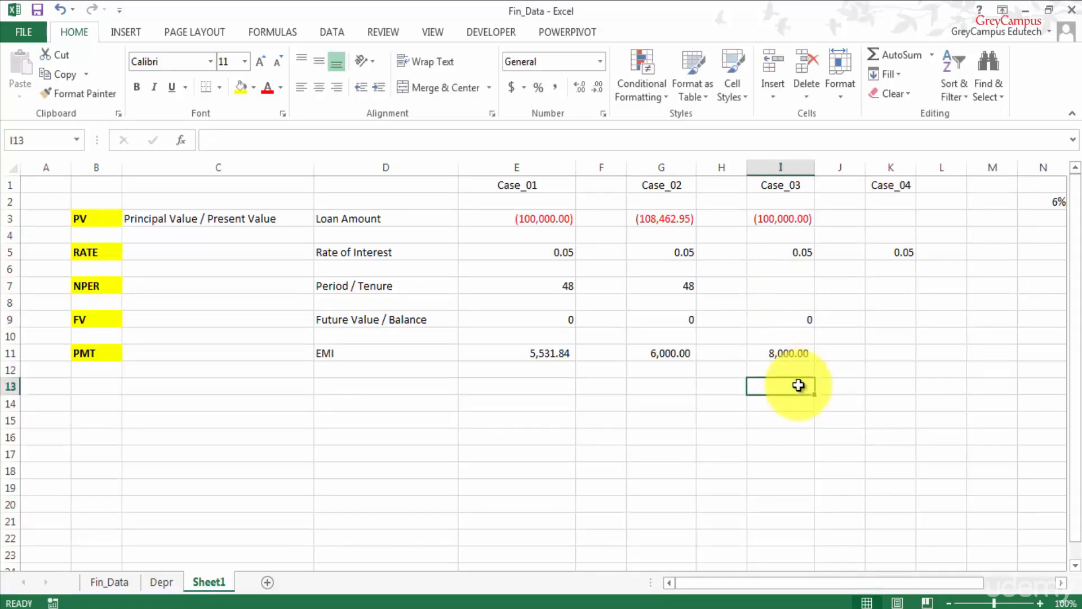
Step: Highlight the Case_01 EMI in E11 and the Case_02 loan amount in G3 with a light gold fill
{"action": "left_click", "coordinate": [780, 281]}
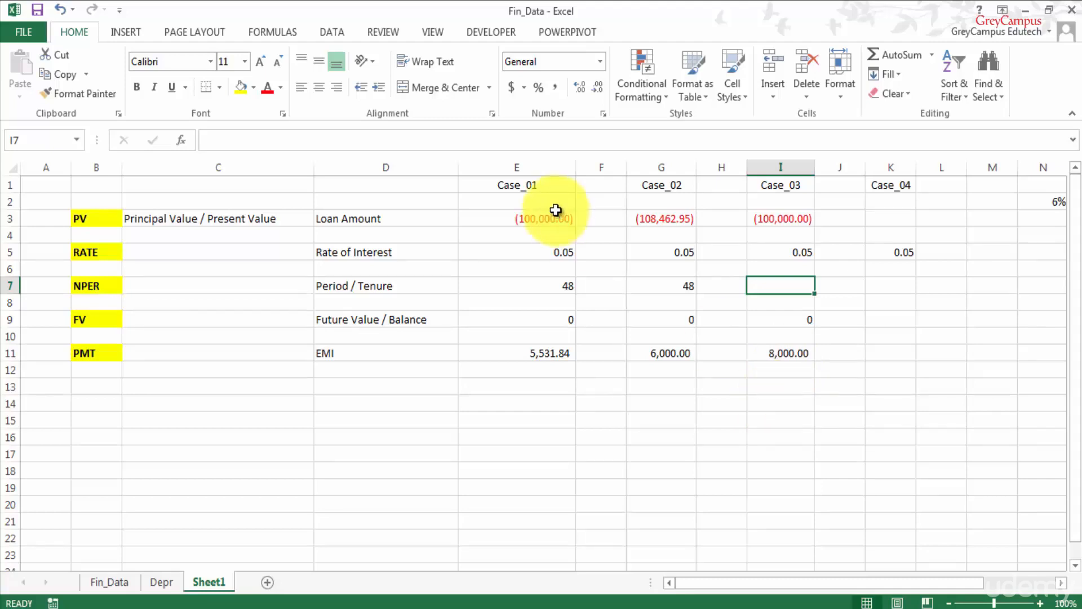
{"action": "left_click", "coordinate": [550, 353]}
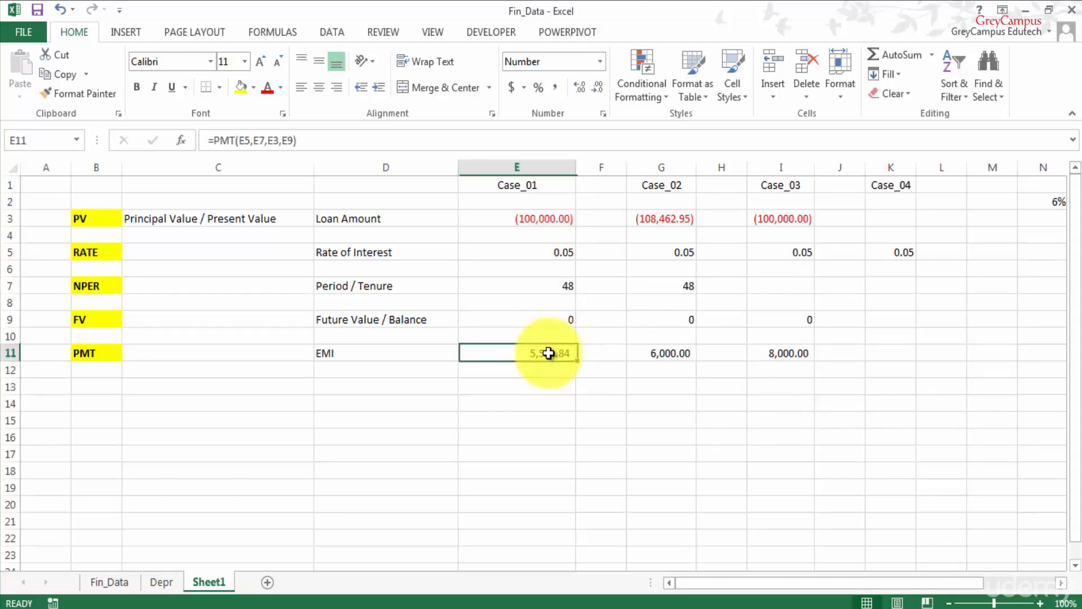
{"action": "left_click", "coordinate": [254, 91]}
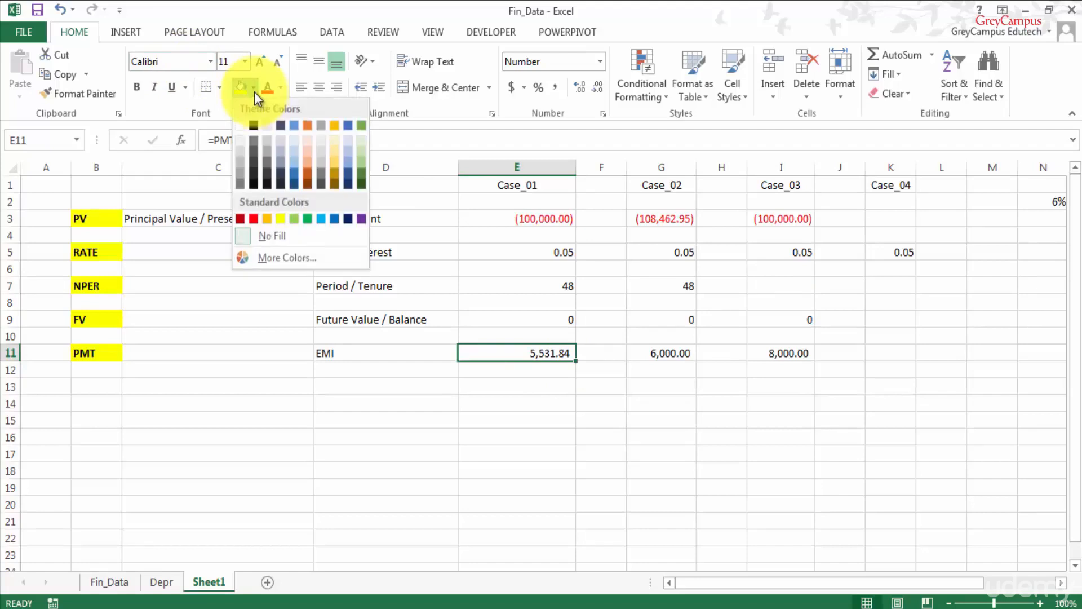
{"action": "left_click", "coordinate": [336, 153]}
{"action": "left_click", "coordinate": [658, 221]}
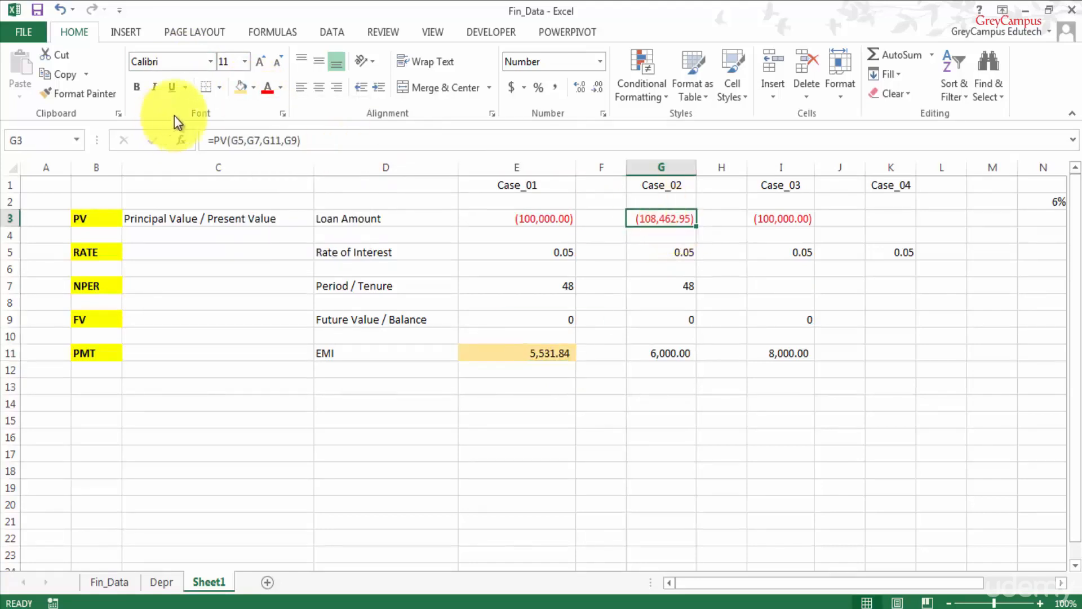
{"action": "left_click", "coordinate": [242, 90]}
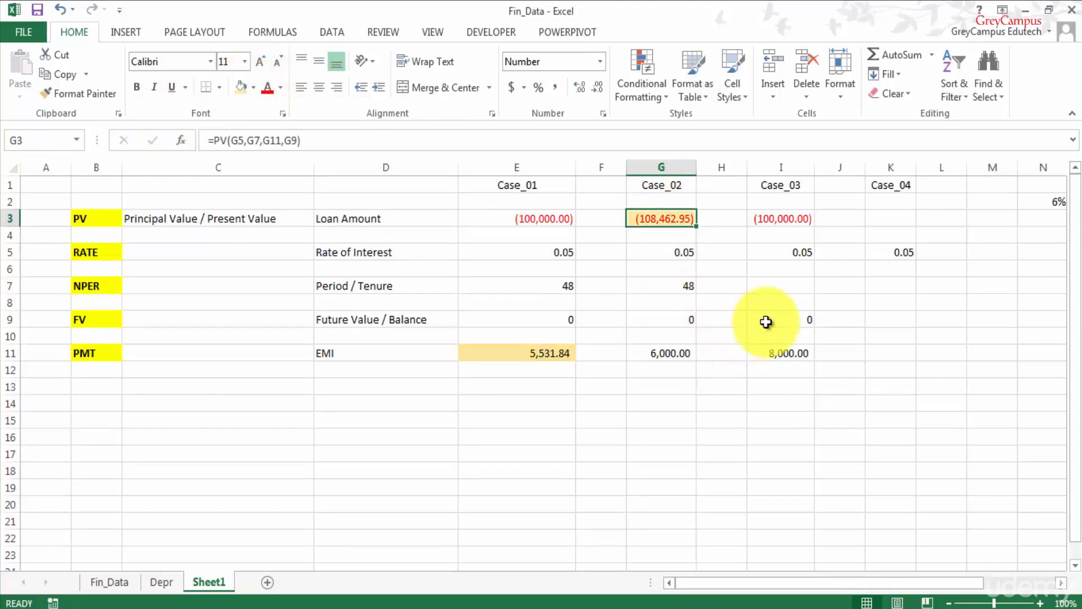
Step: Apply the same light gold fill to the Case_03 Period / Tenure cell I7
{"action": "left_click", "coordinate": [785, 314]}
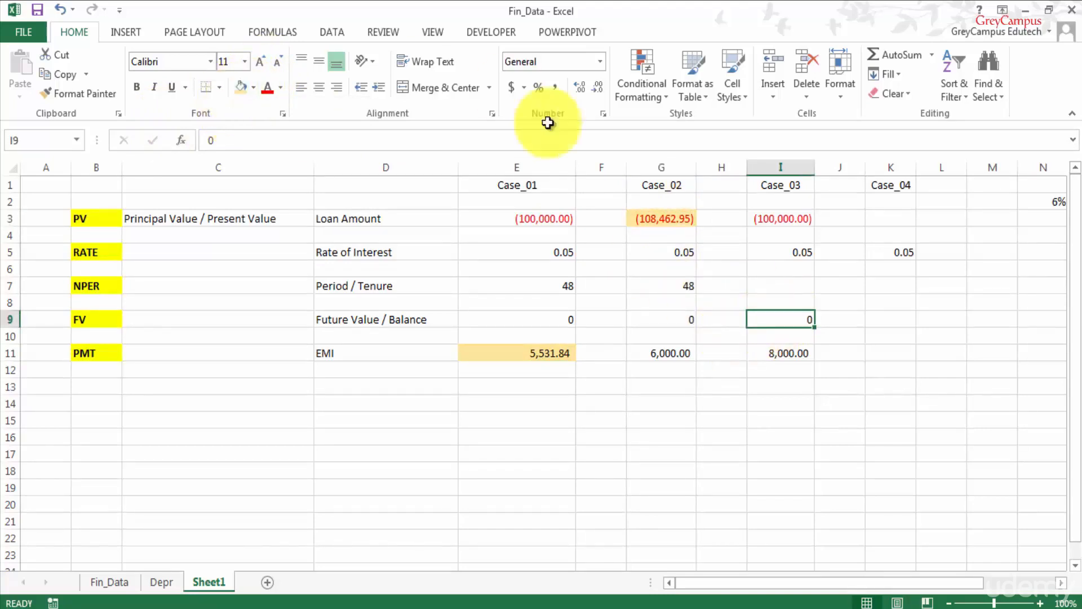
{"action": "left_click", "coordinate": [788, 276]}
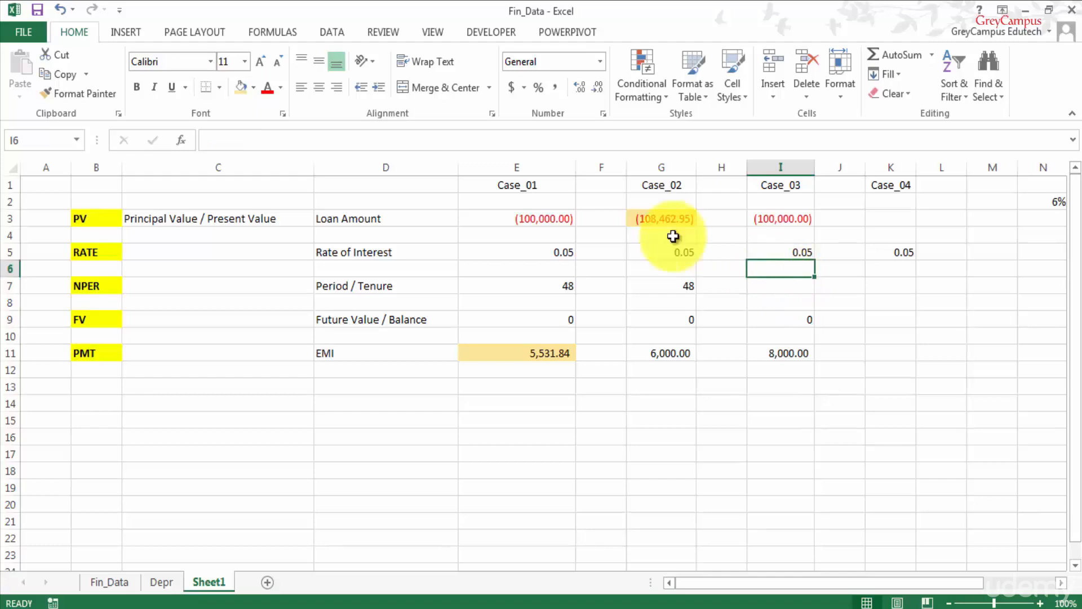
{"action": "left_click", "coordinate": [778, 285]}
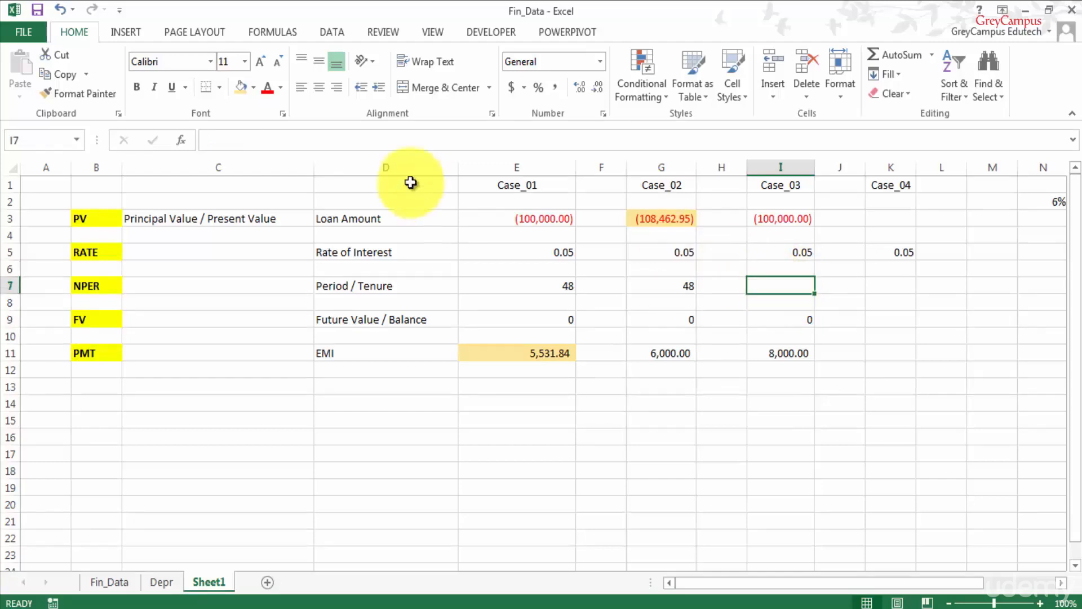
{"action": "left_click", "coordinate": [237, 90]}
{"action": "left_click", "coordinate": [889, 382]}
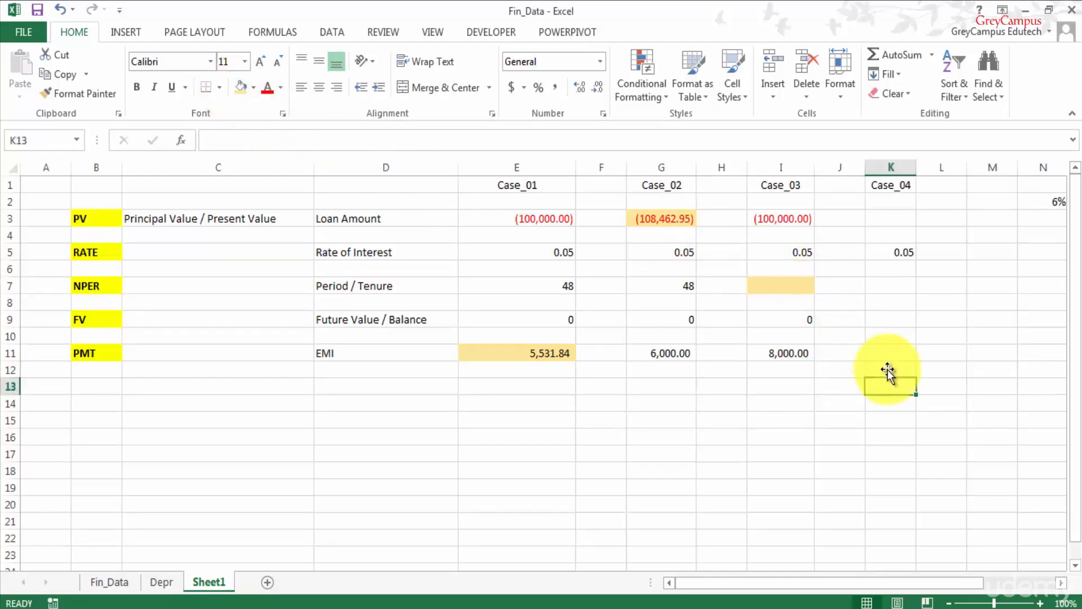
Step: Calculate the Case_03 Period / Tenure in I7 with the formula =NPER(I5,I11,I3,0)
{"action": "left_click", "coordinate": [783, 285]}
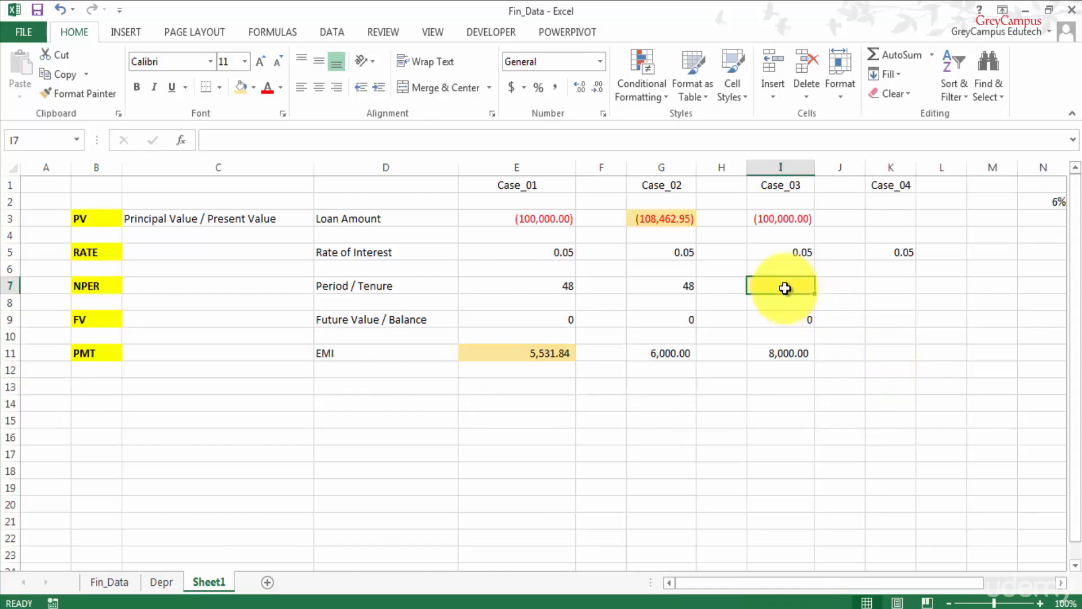
{"action": "type", "text": "=n"}
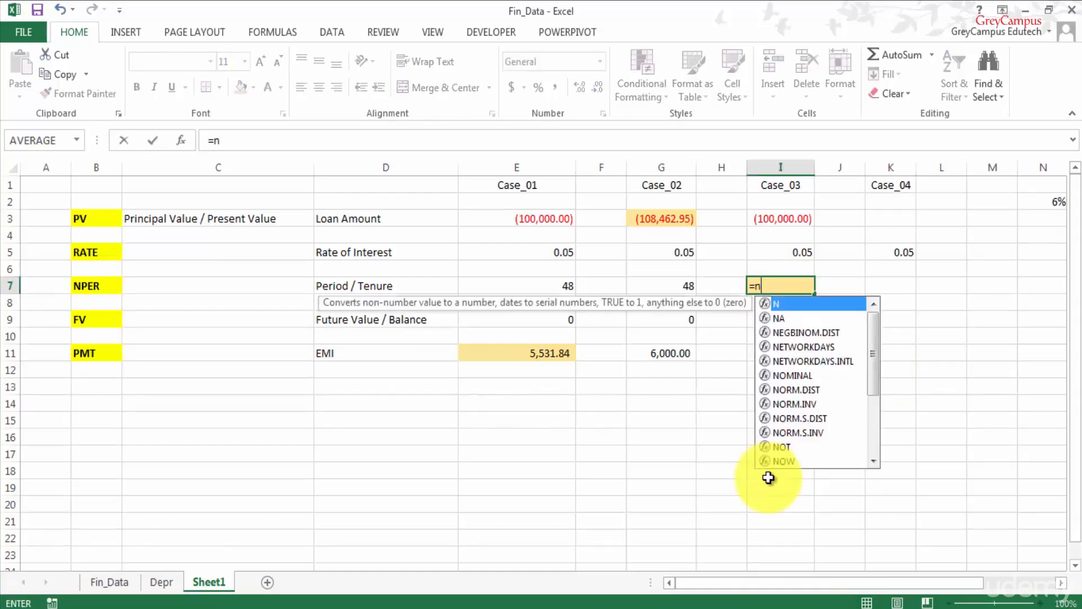
{"action": "type", "text": "p"}
{"action": "key", "text": "Tab"}
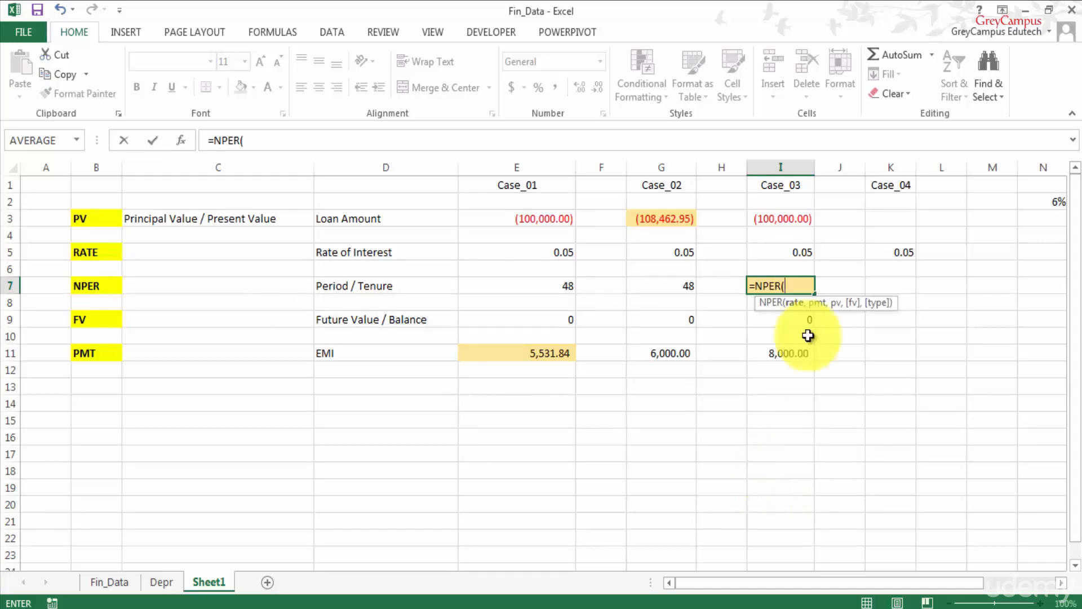
{"action": "left_click", "coordinate": [783, 256]}
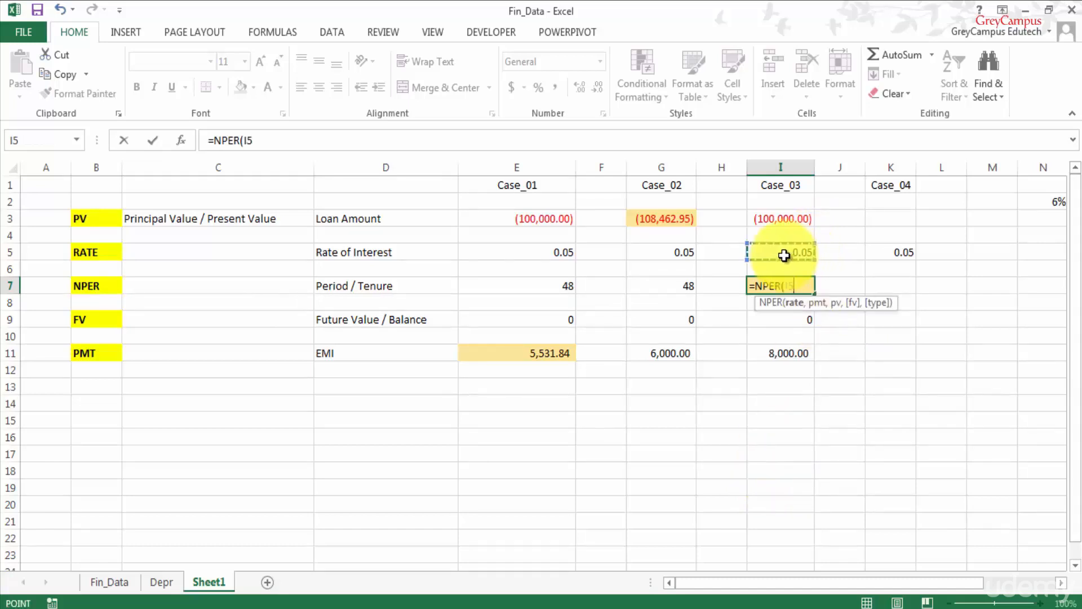
{"action": "type", "text": ","}
{"action": "left_click", "coordinate": [779, 355]}
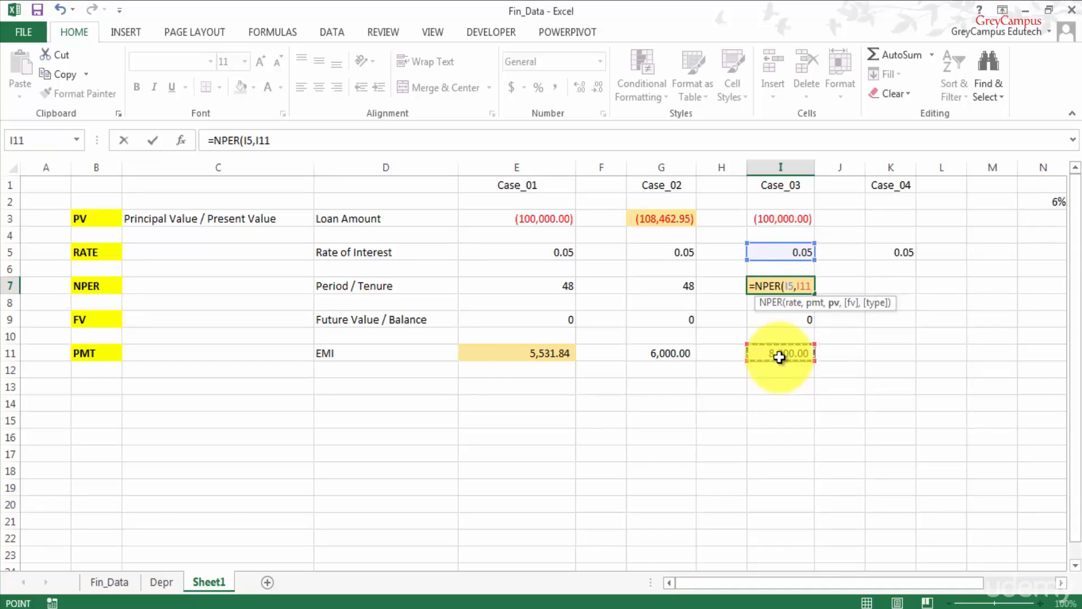
{"action": "type", "text": ","}
{"action": "left_click", "coordinate": [788, 218]}
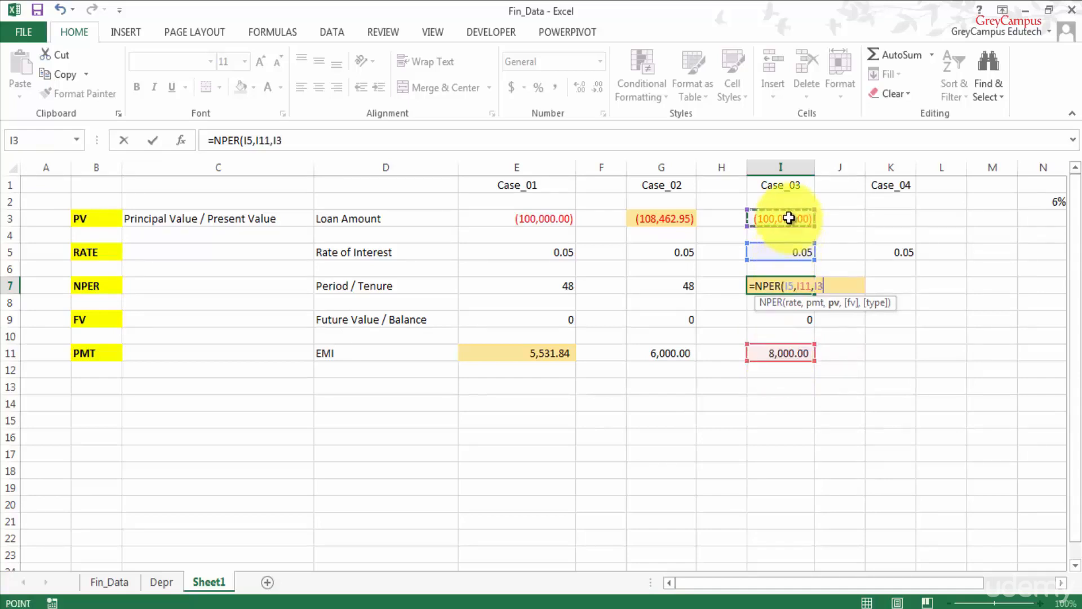
{"action": "type", "text": ",0)"}
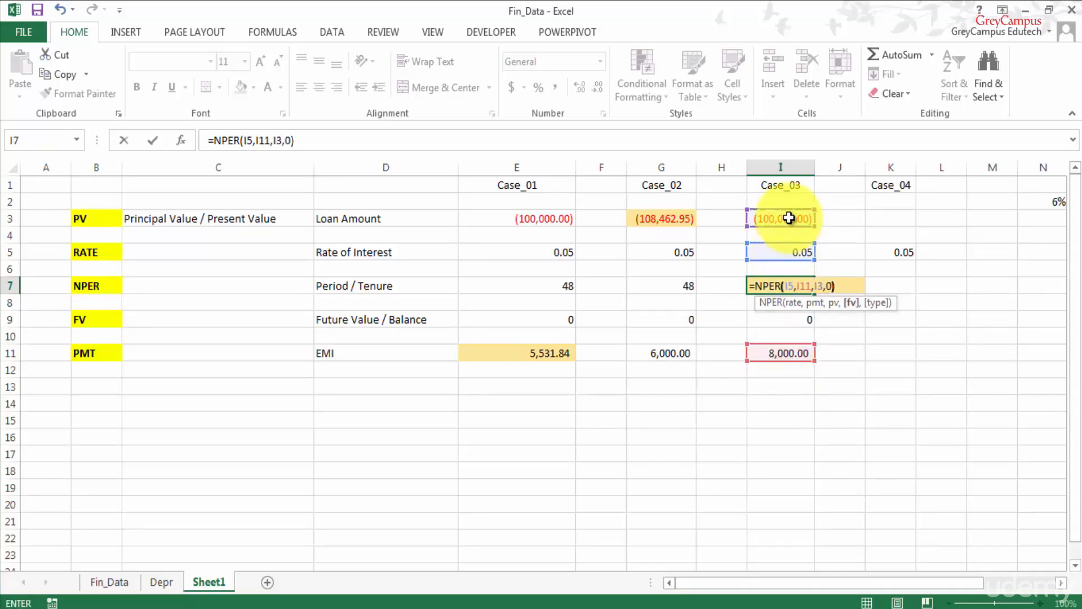
{"action": "key", "text": "Return"}
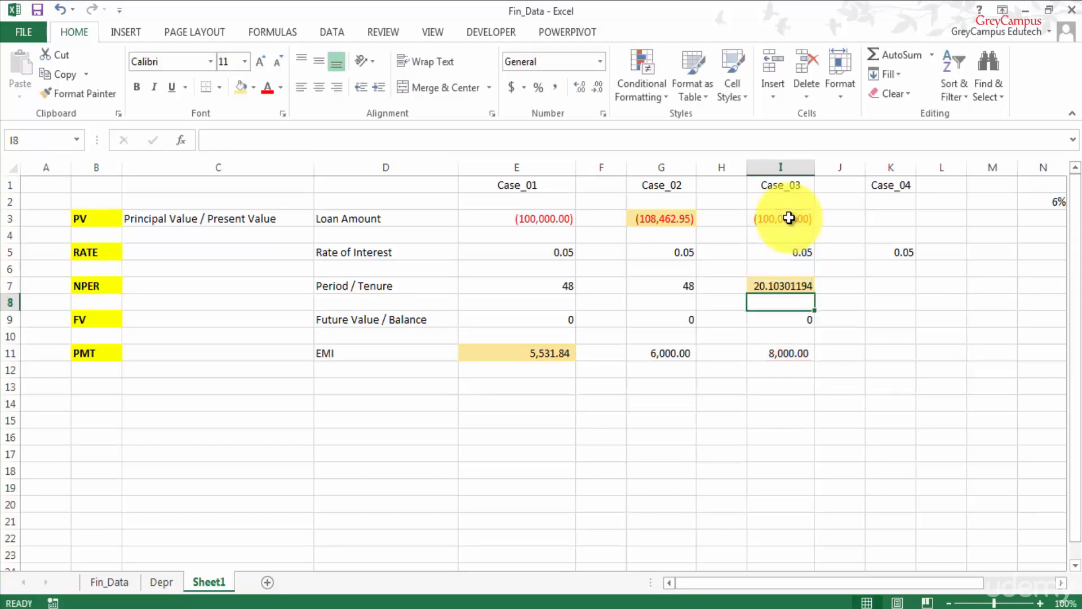
Step: Reduce the Case_03 period in I7 to zero decimal places
{"action": "key", "text": "Up"}
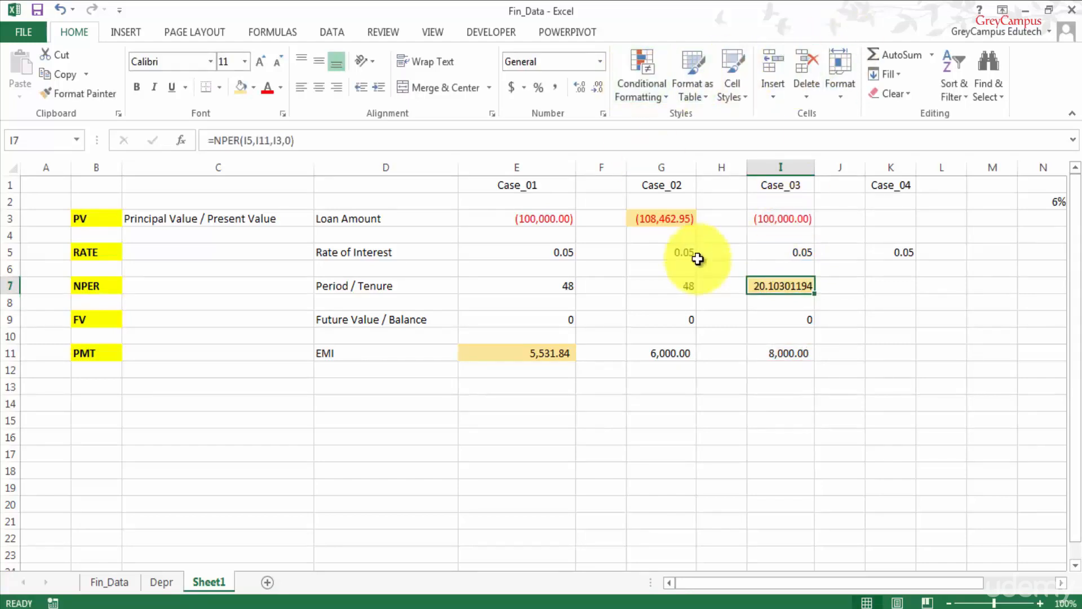
{"action": "left_click", "coordinate": [599, 85]}
{"action": "left_click", "coordinate": [598, 84]}
{"action": "left_click", "coordinate": [598, 85]}
{"action": "left_click", "coordinate": [598, 84]}
{"action": "left_click", "coordinate": [598, 85]}
{"action": "left_click", "coordinate": [598, 85]}
{"action": "left_click", "coordinate": [598, 84]}
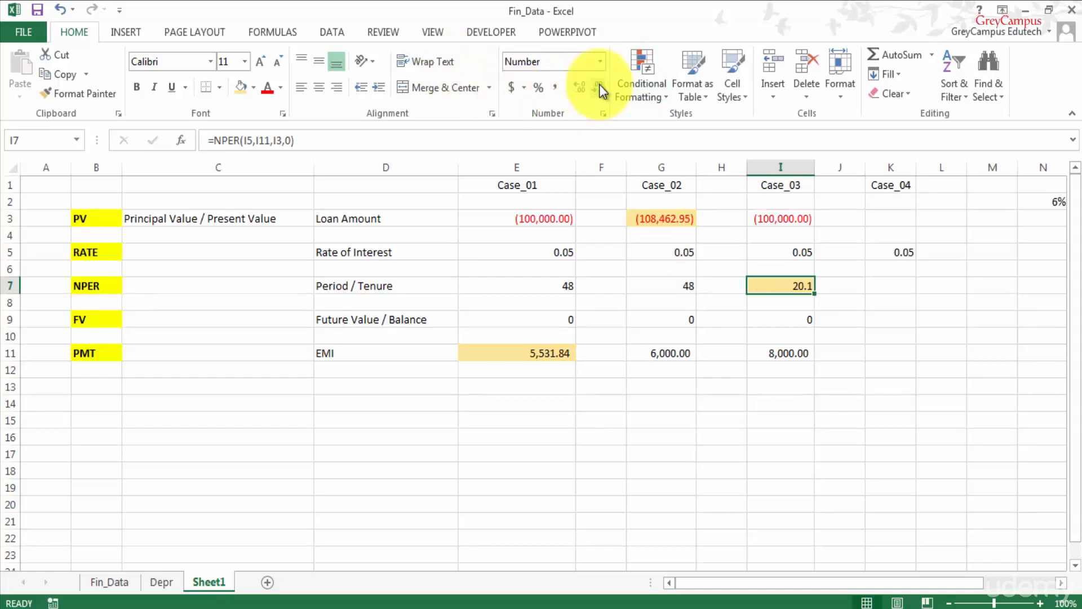
{"action": "left_click", "coordinate": [599, 85]}
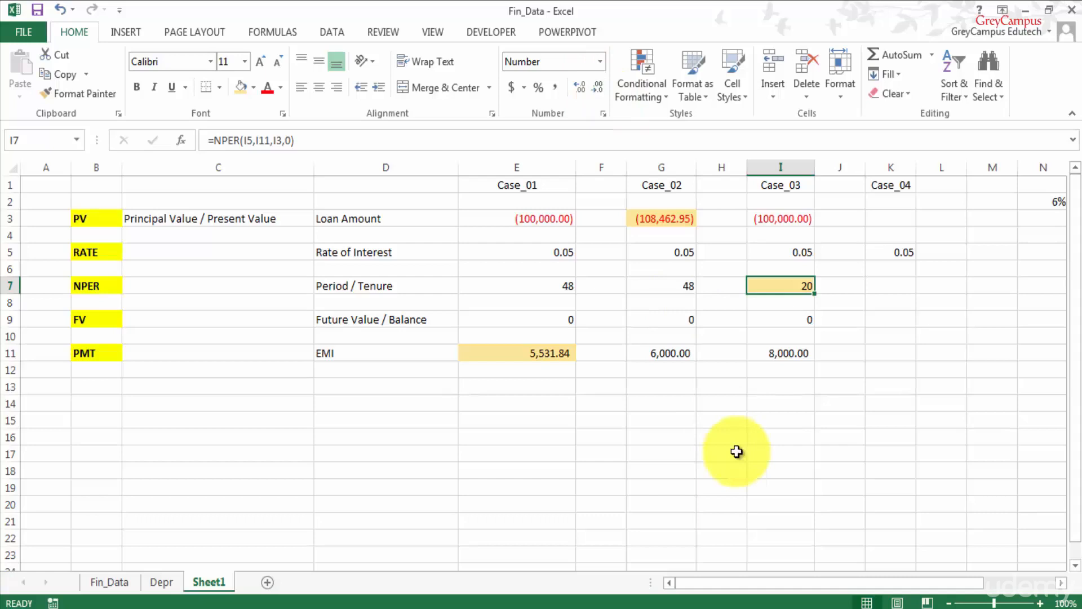
Step: Clear all Case_04 contents from column K
{"action": "left_click", "coordinate": [778, 352]}
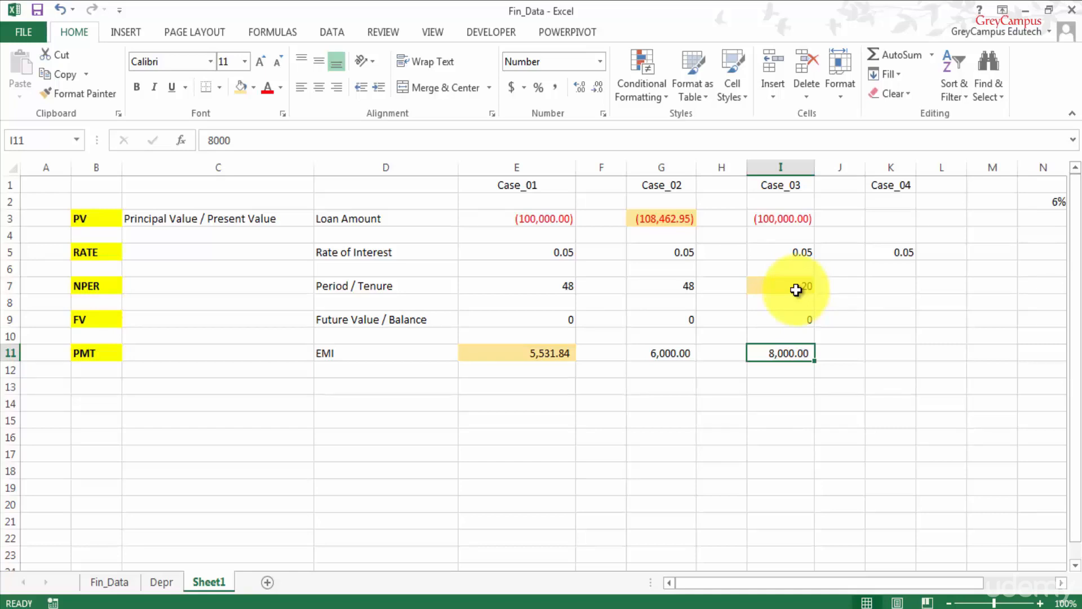
{"action": "left_click", "coordinate": [891, 167]}
{"action": "key", "text": "Delete"}
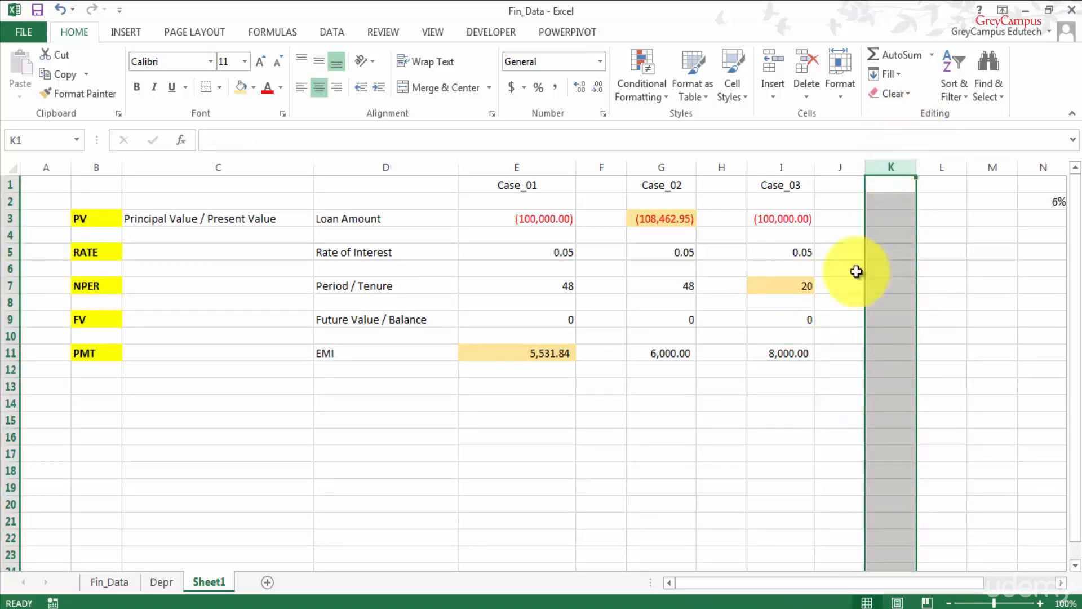
{"action": "left_click", "coordinate": [794, 368]}
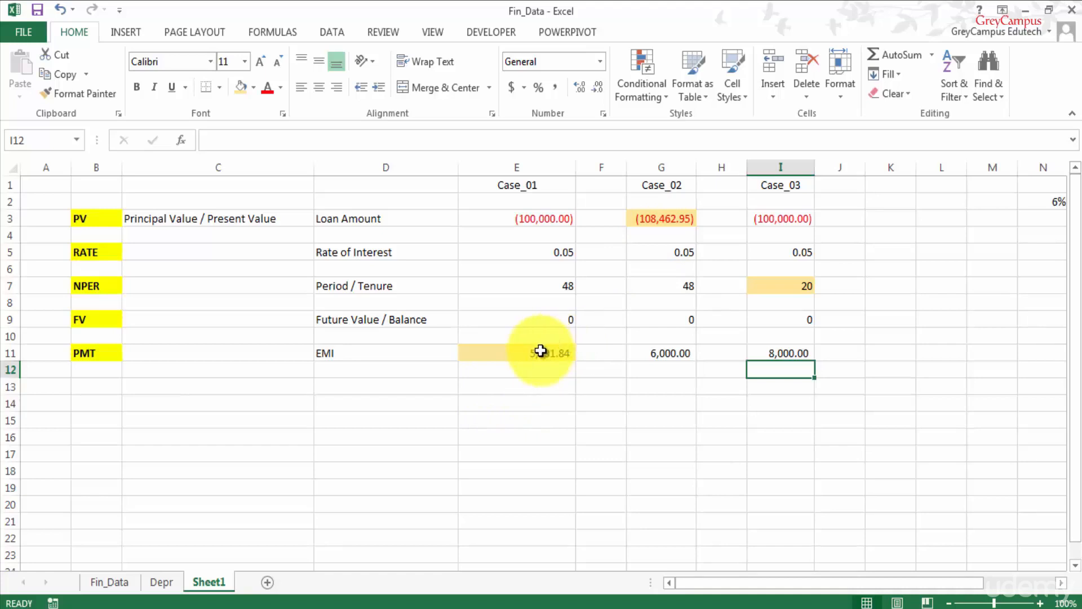
Step: Display the sheet's formulas to review the PMT, PV and NPER calculations of the three cases, and return to showing values
{"action": "key", "text": "ctrl+grave"}
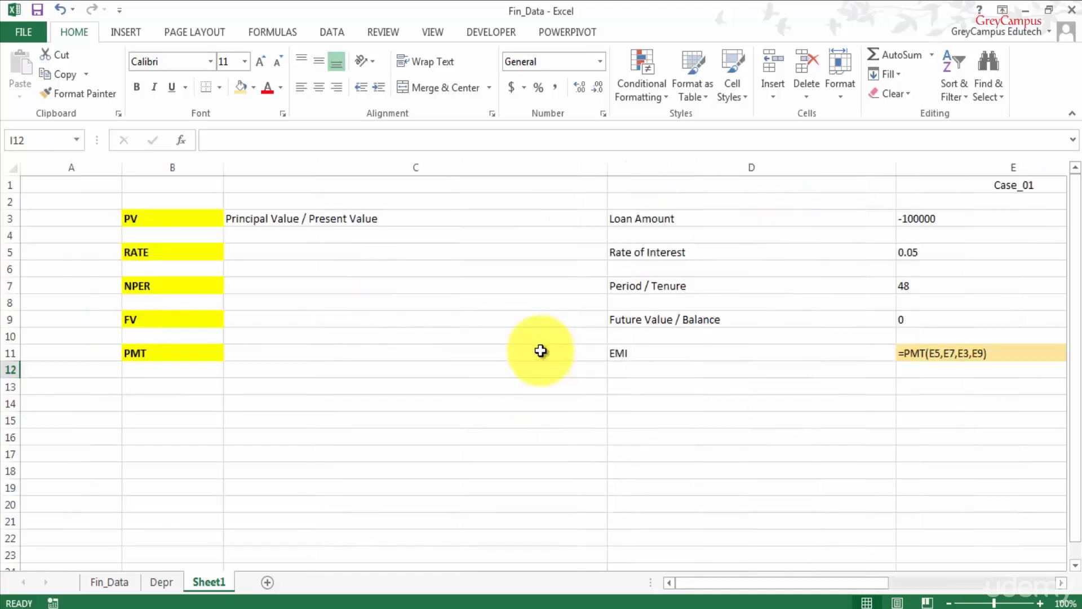
{"action": "left_click_drag", "start_coordinate": [868, 584], "coordinate": [962, 582]}
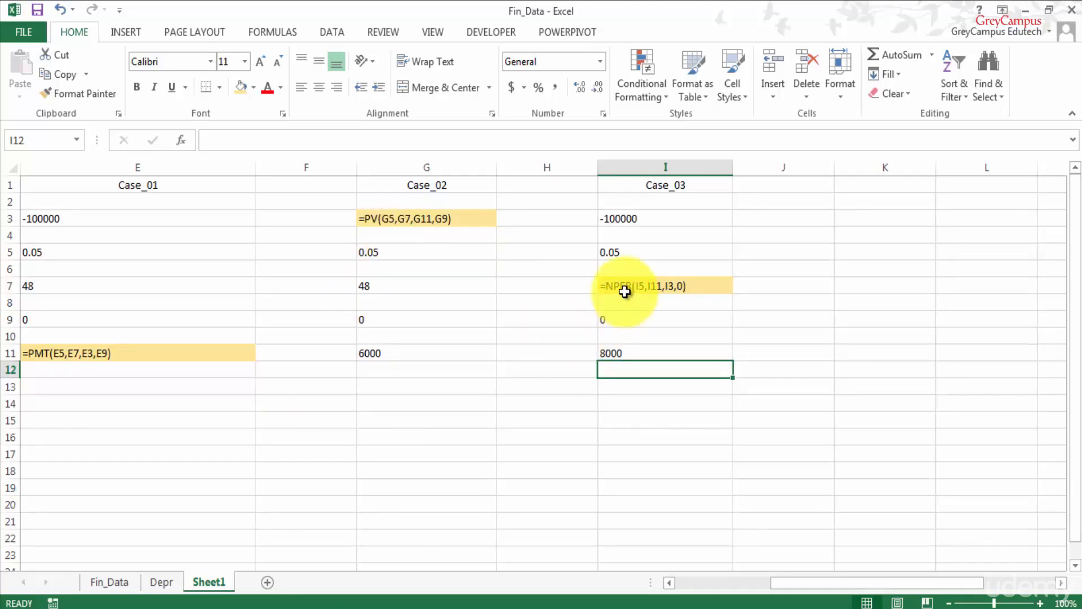
{"action": "key", "text": "ctrl+grave"}
{"action": "scroll", "coordinate": [623, 394], "scroll_direction": "left", "scroll_amount": 3}
{"action": "left_click", "coordinate": [623, 459]}
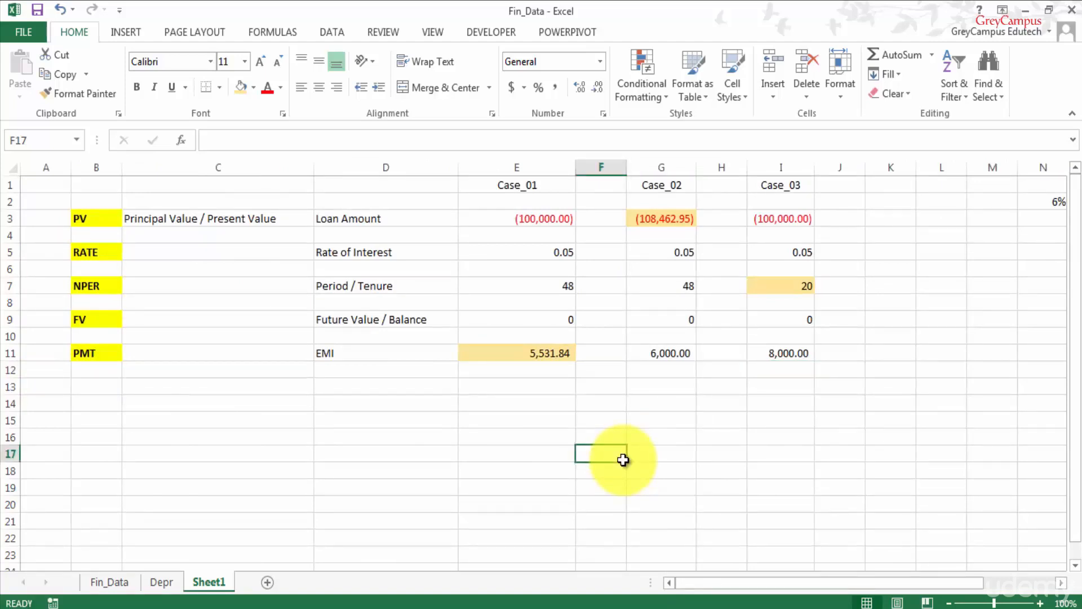
Step: Copy the Case_01 loan amount from E3 into D17 and D18
{"action": "left_click", "coordinate": [364, 433]}
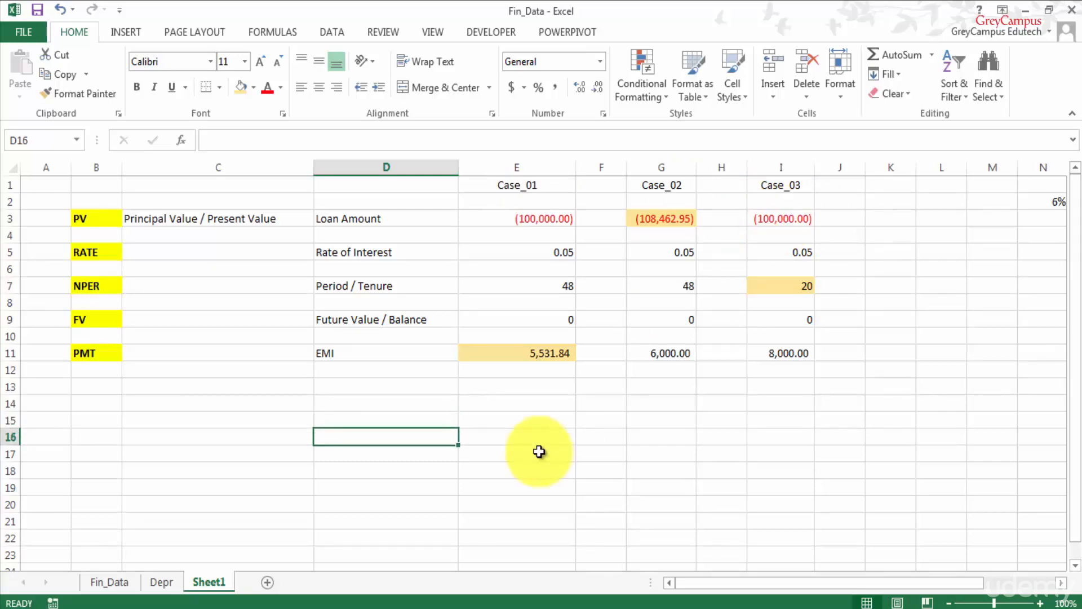
{"action": "left_click", "coordinate": [524, 221]}
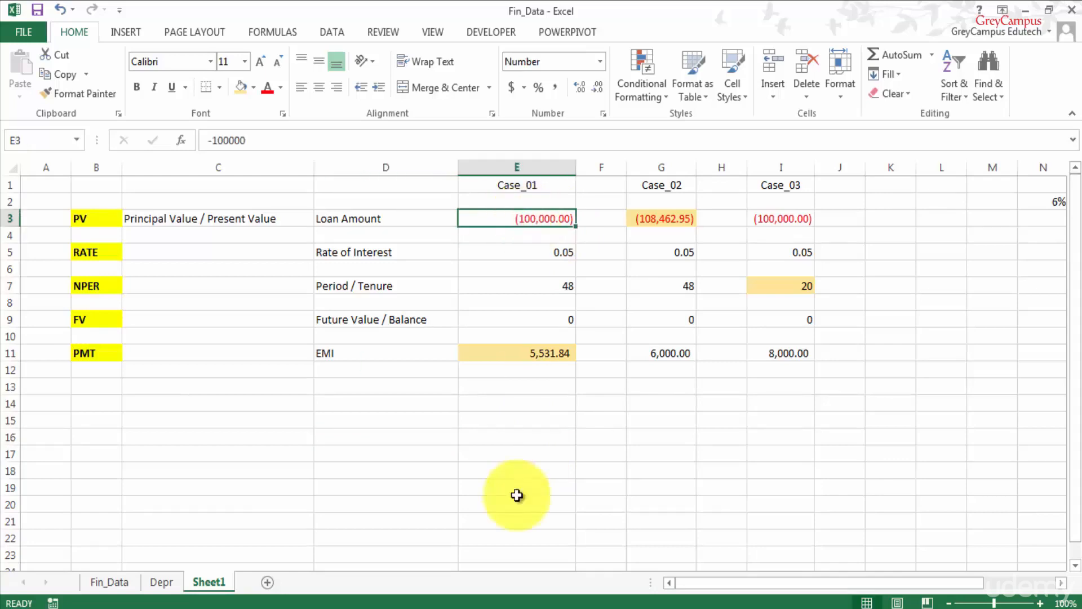
{"action": "key", "text": "ctrl+c"}
{"action": "left_click", "coordinate": [383, 454]}
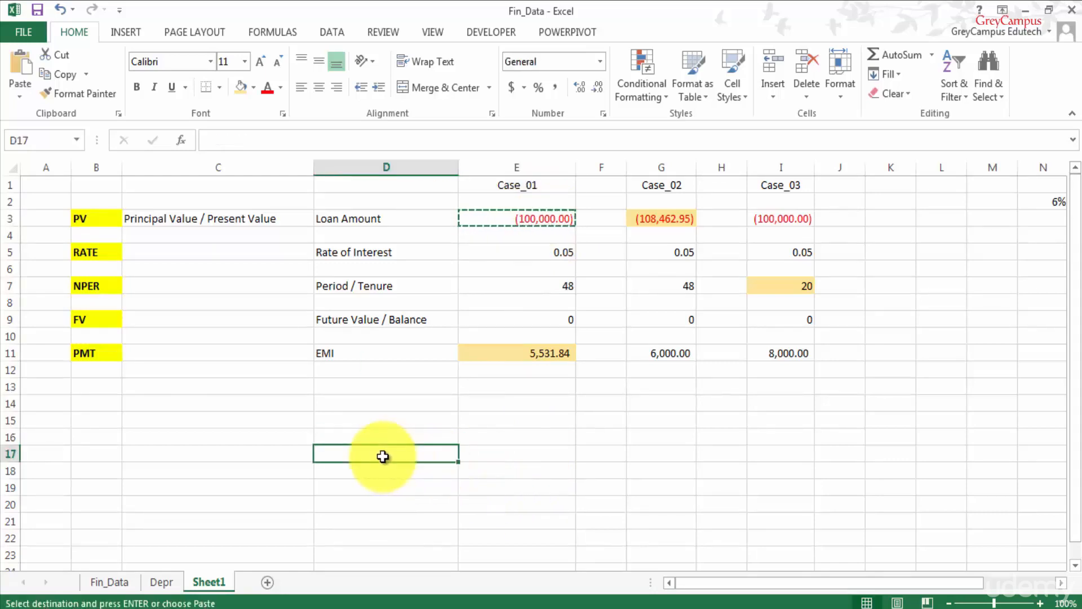
{"action": "key", "text": "ctrl+v"}
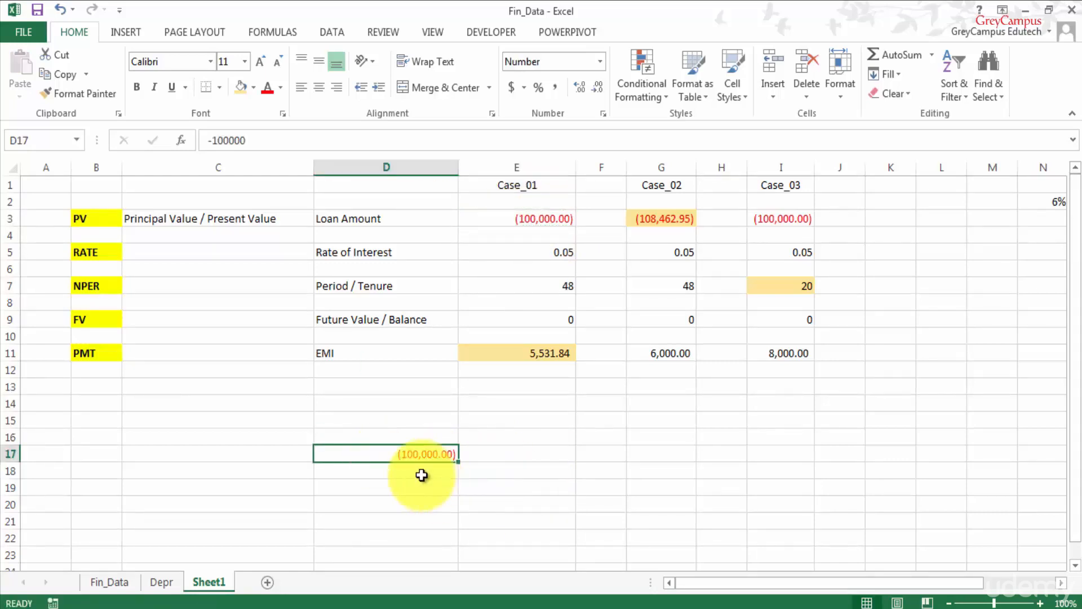
{"action": "left_click", "coordinate": [422, 474]}
{"action": "key", "text": "Return"}
Step: Change D18 to -200000 and extend the loan amount series from D17:D18 down to D21
{"action": "double_click", "coordinate": [422, 474]}
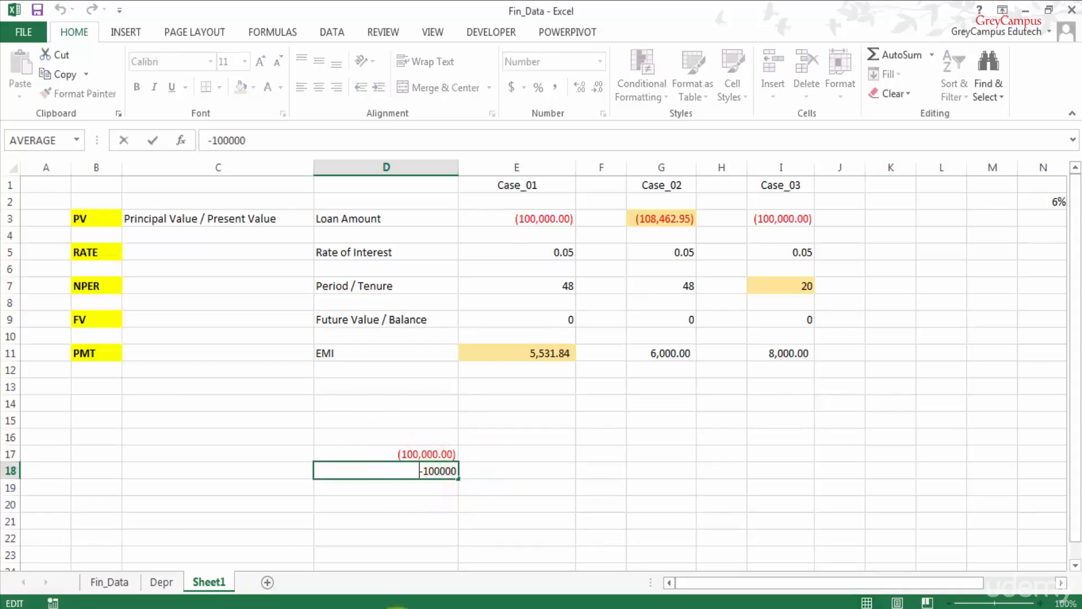
{"action": "key", "text": "Delete"}
{"action": "type", "text": "2"}
{"action": "key", "text": "Return"}
{"action": "key", "text": "Up"}
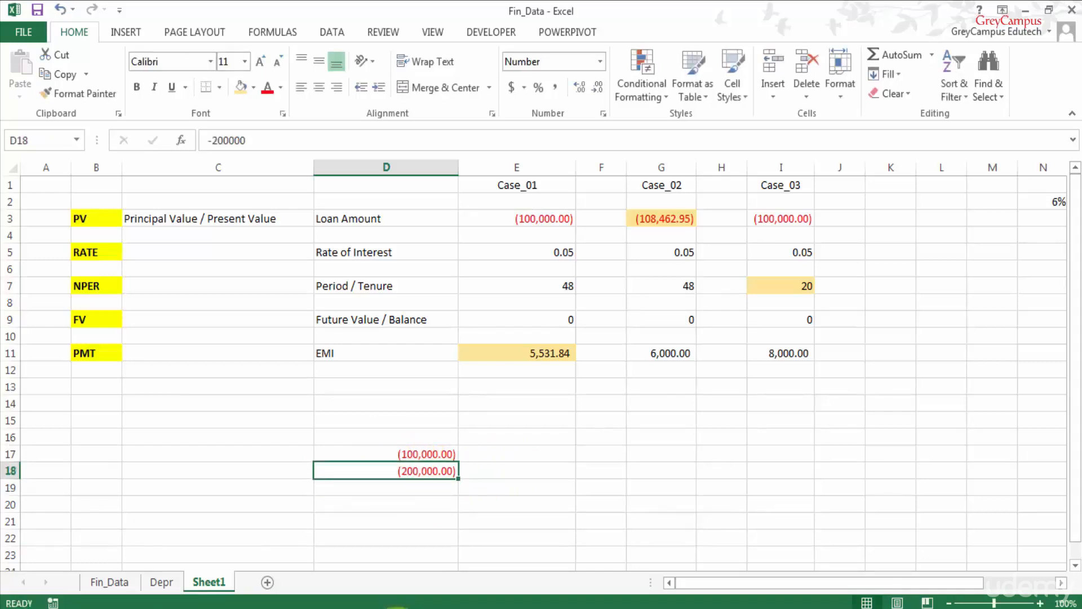
{"action": "left_click_drag", "start_coordinate": [395, 453], "coordinate": [395, 471]}
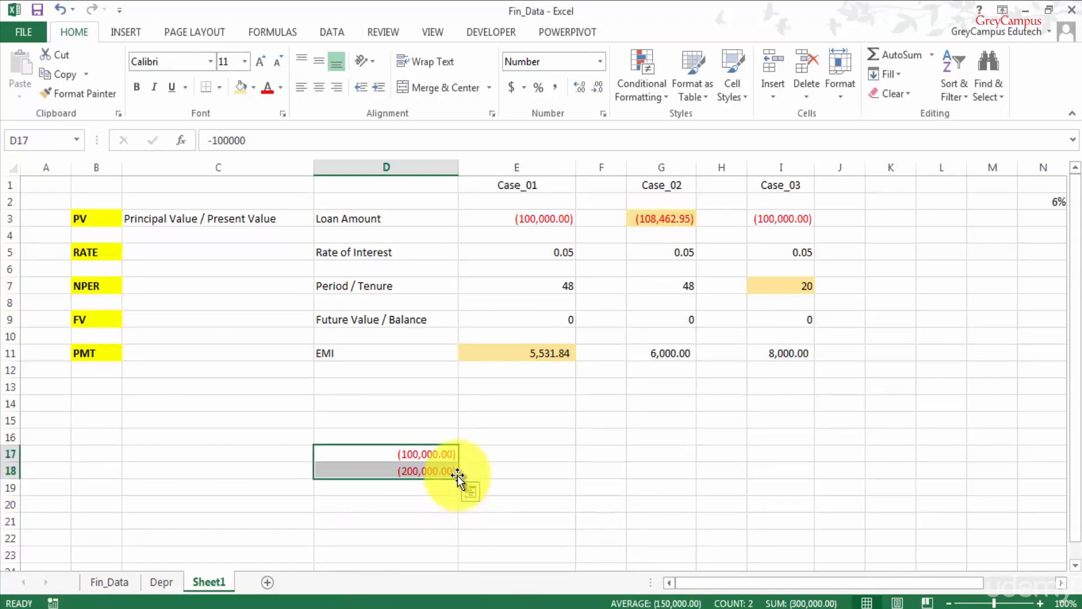
{"action": "left_click_drag", "start_coordinate": [457, 477], "coordinate": [452, 528]}
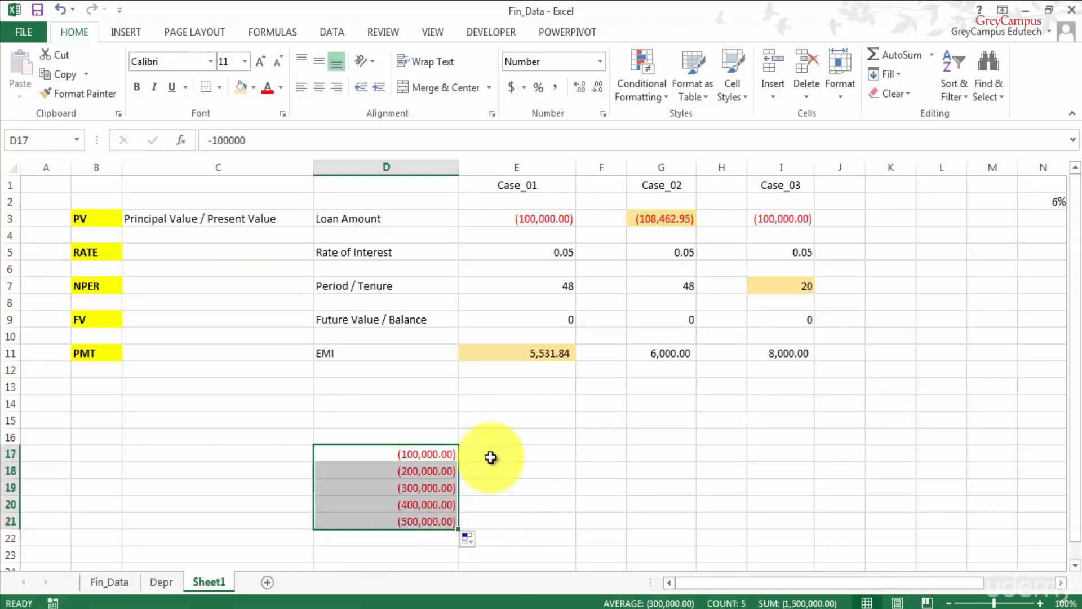
Step: Enter the tenures 24, 36 and 48 across E16, F16 and G16
{"action": "left_click", "coordinate": [498, 433]}
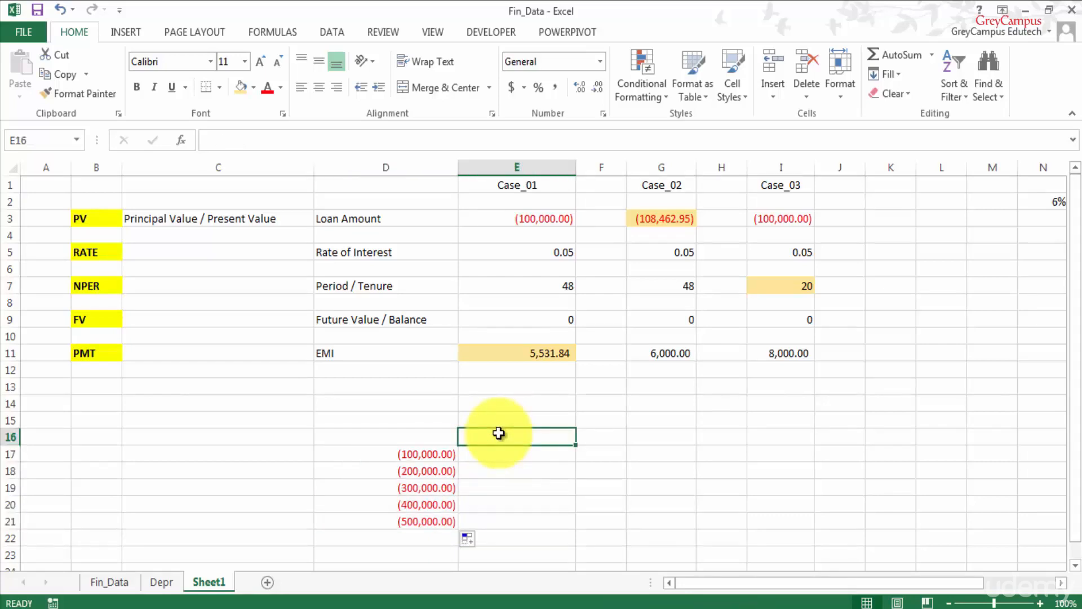
{"action": "type", "text": "24"}
{"action": "key", "text": "Tab"}
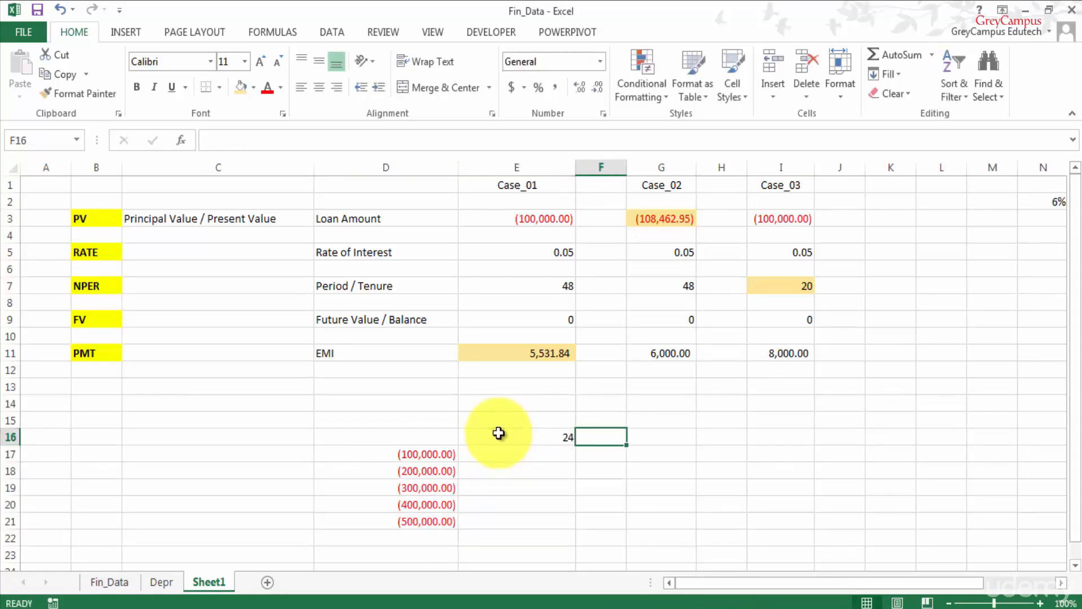
{"action": "type", "text": "36"}
{"action": "key", "text": "Tab"}
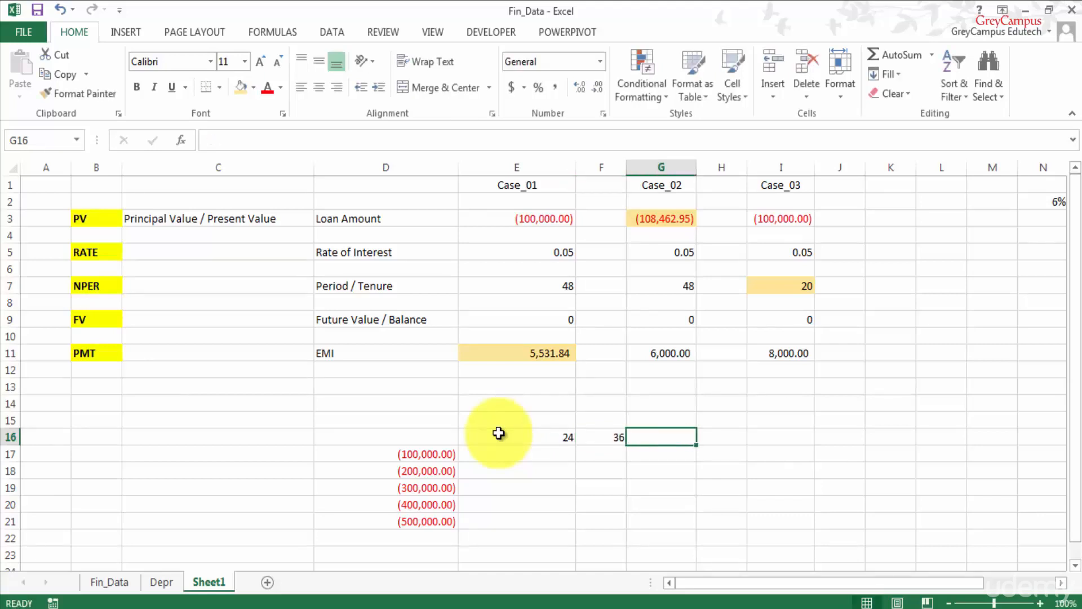
{"action": "type", "text": "48"}
{"action": "key", "text": "Tab"}
Step: Center-align the range E16:G21, including the tenure headings
{"action": "key", "text": "Left"}
{"action": "key", "text": "Left"}
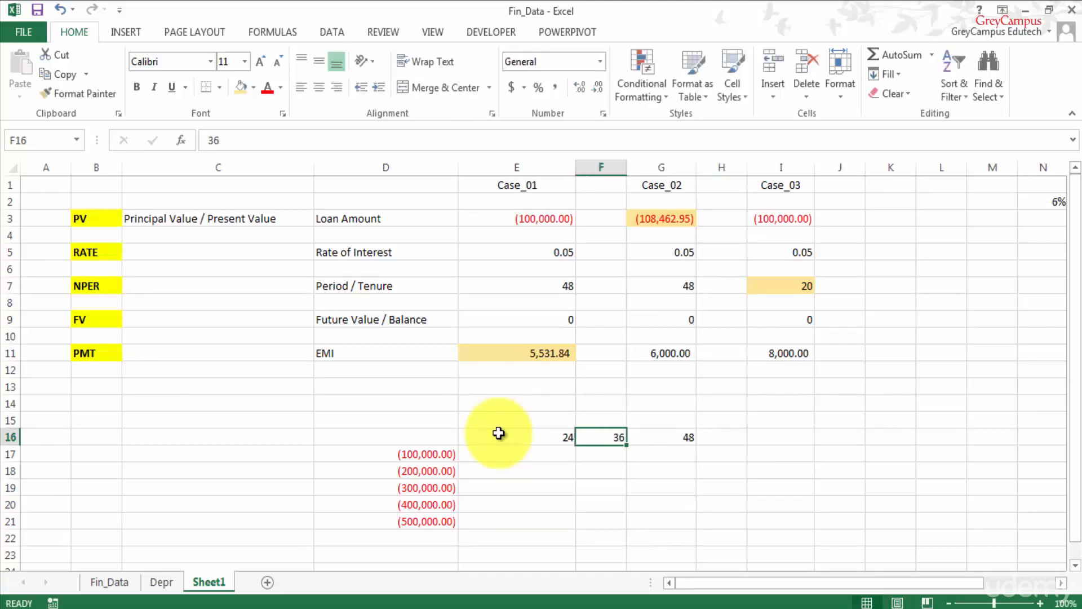
{"action": "key", "text": "Left"}
{"action": "key", "text": "shift+Right"}
{"action": "key", "text": "shift+Right"}
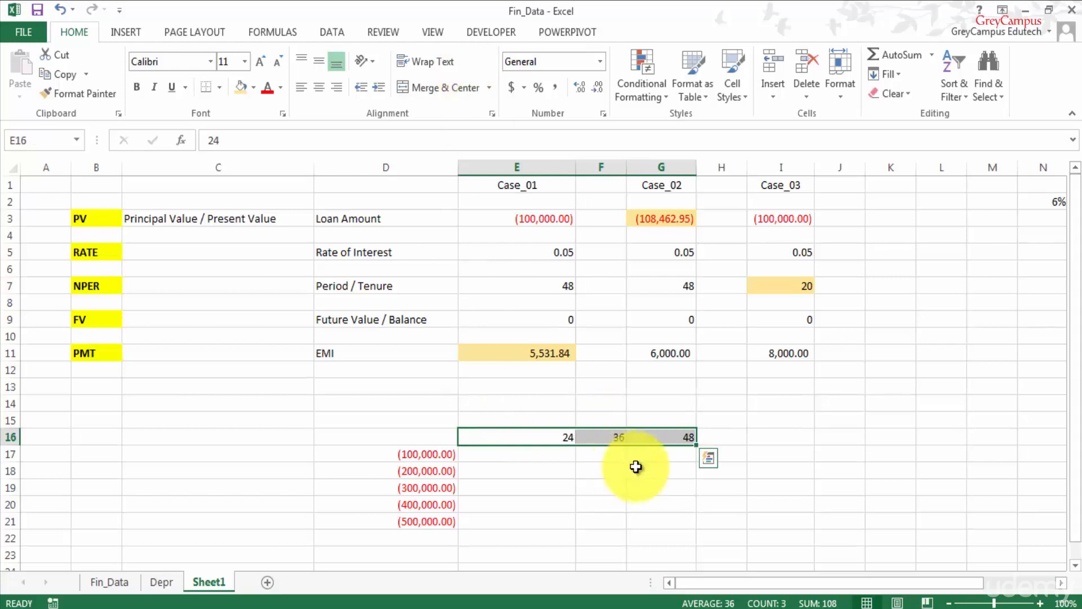
{"action": "left_click", "coordinate": [671, 516], "text": "shift"}
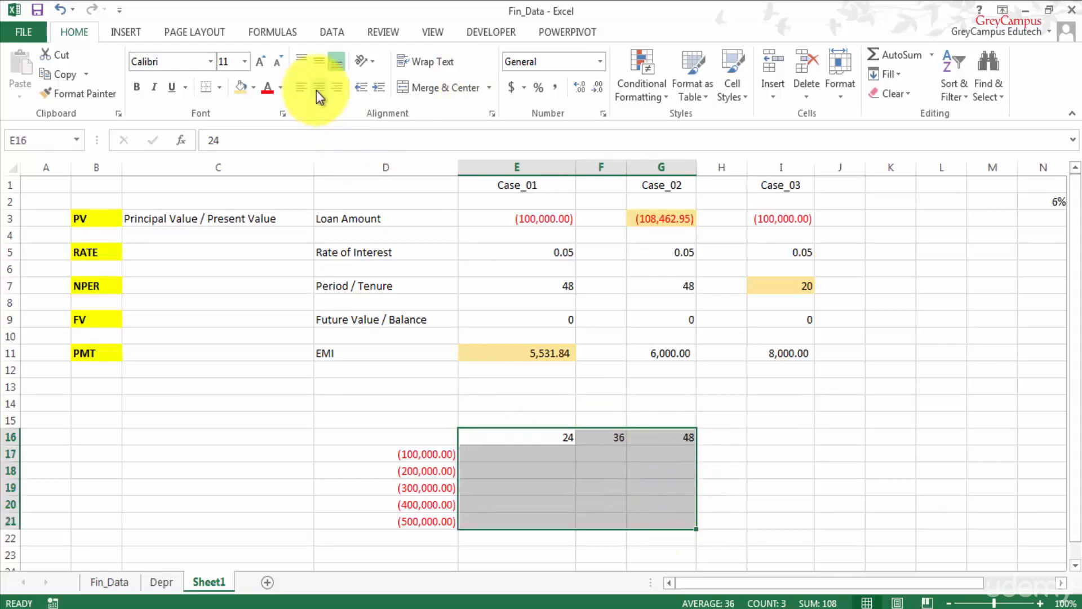
Step: Link the grid's corner cell D16 to the Case_01 EMI with =E11
{"action": "left_click", "coordinate": [420, 438]}
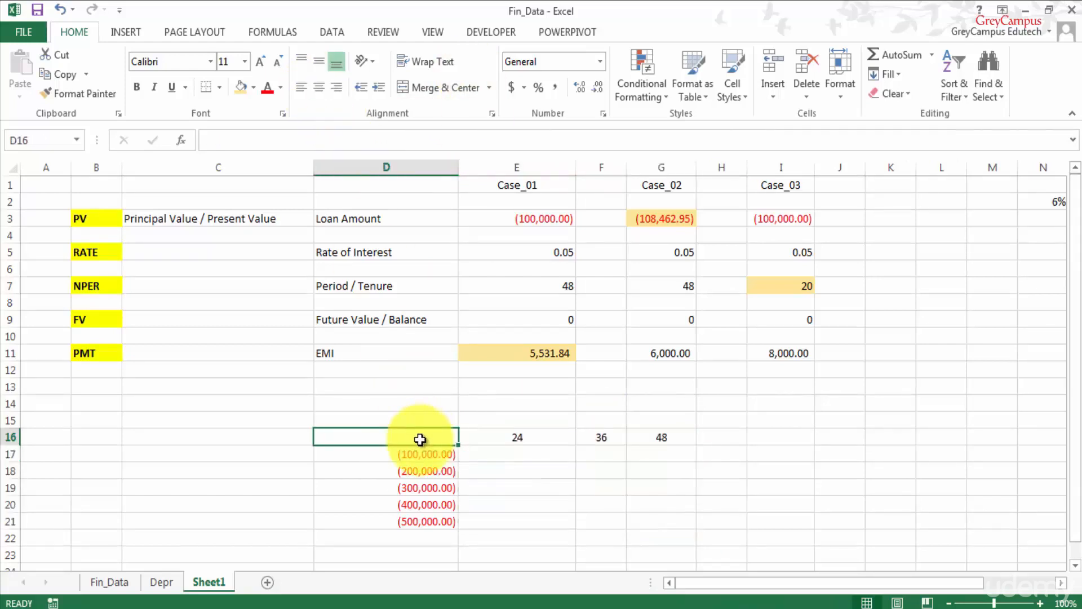
{"action": "type", "text": "="}
{"action": "left_click", "coordinate": [518, 355]}
{"action": "key", "text": "Return"}
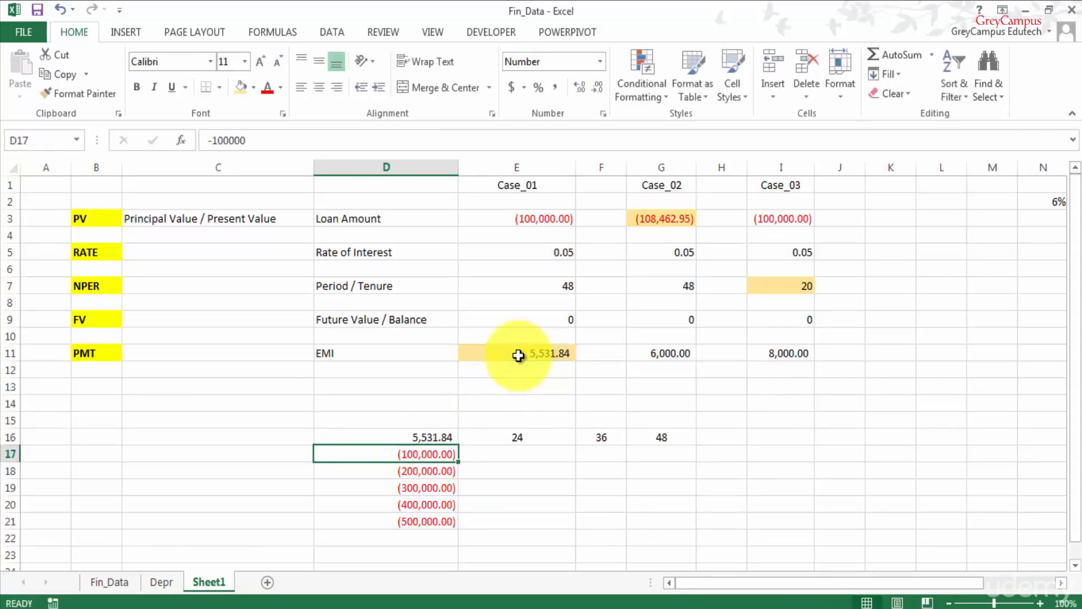
{"action": "key", "text": "Up"}
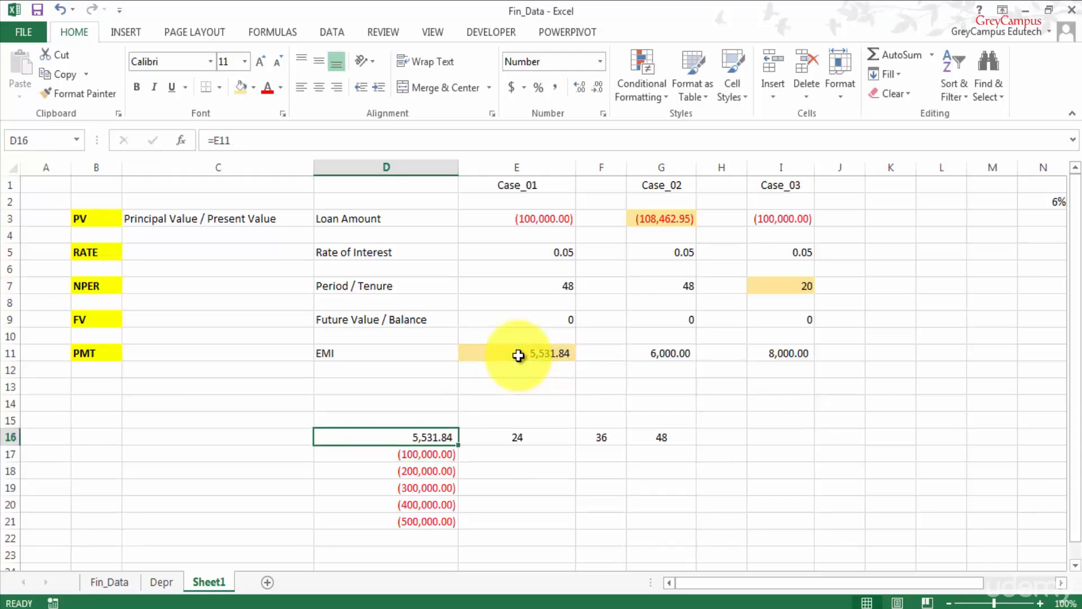
Step: Create a what-if data table over D16:G21 with row input cell $E$7 and column input cell $E$3
{"action": "left_click", "coordinate": [660, 520], "text": "shift"}
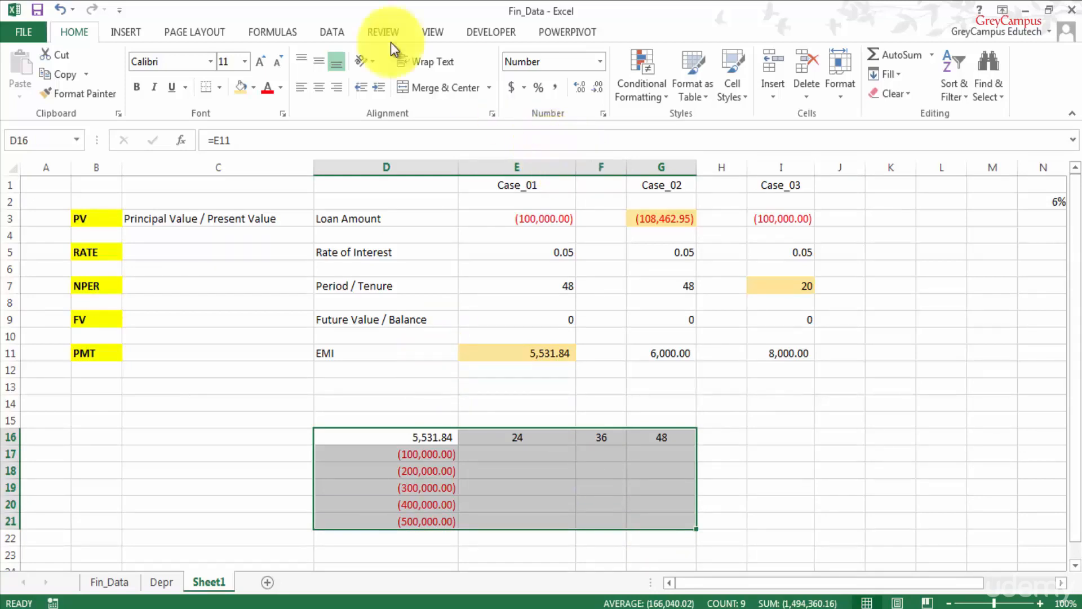
{"action": "left_click", "coordinate": [329, 33]}
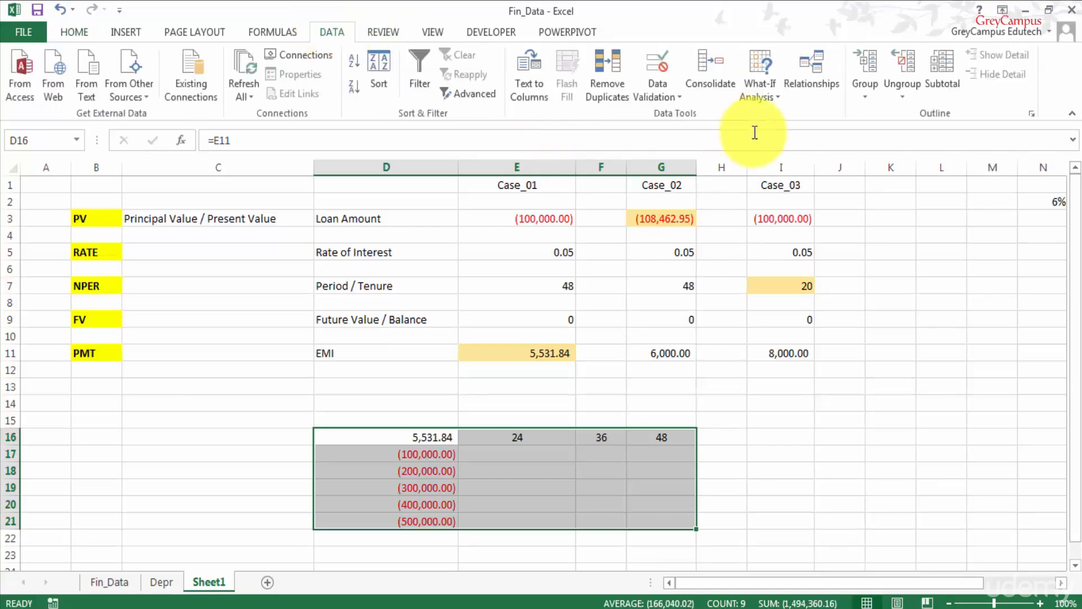
{"action": "left_click", "coordinate": [764, 93]}
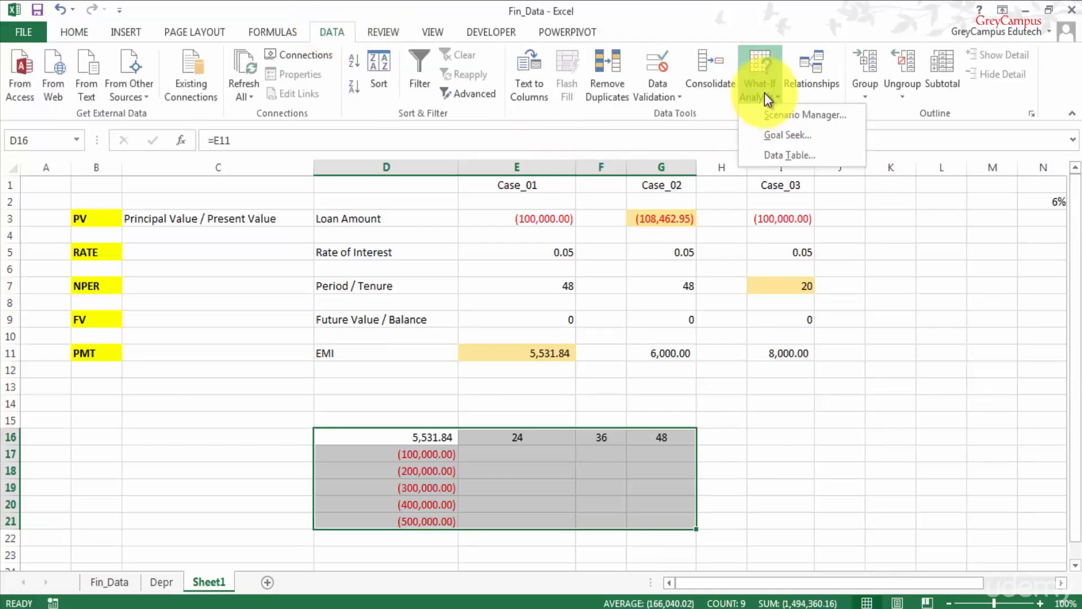
{"action": "left_click", "coordinate": [789, 154]}
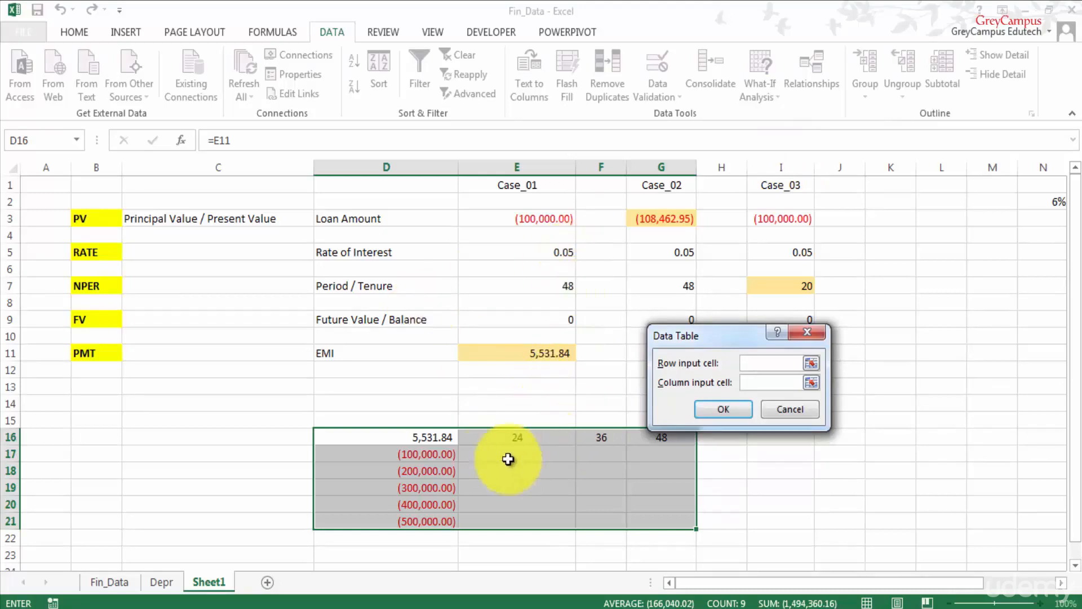
{"action": "left_click", "coordinate": [526, 281]}
{"action": "left_click", "coordinate": [766, 383]}
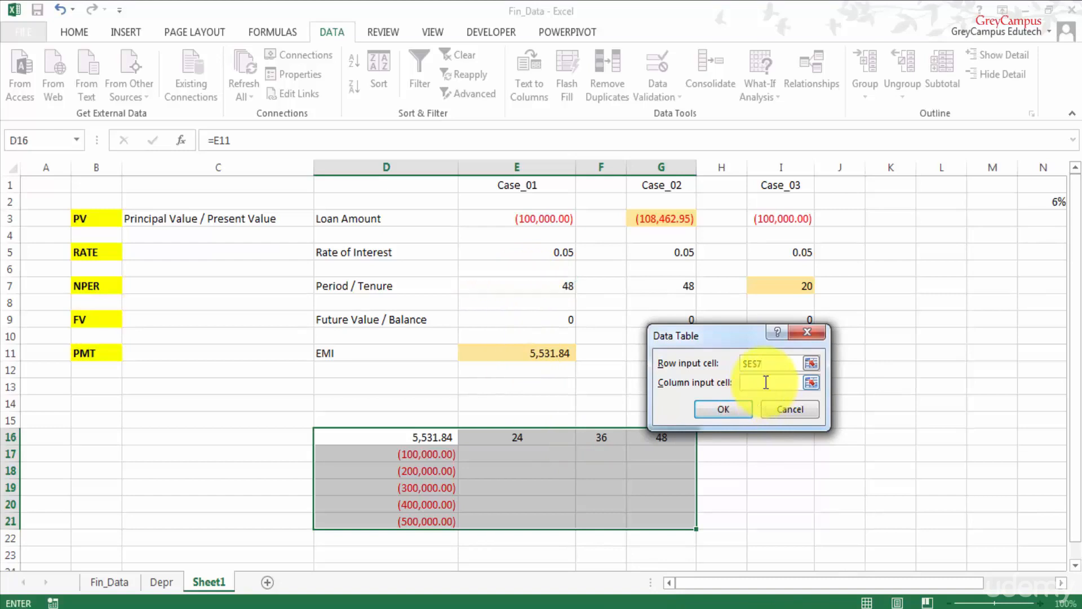
{"action": "left_click", "coordinate": [540, 219]}
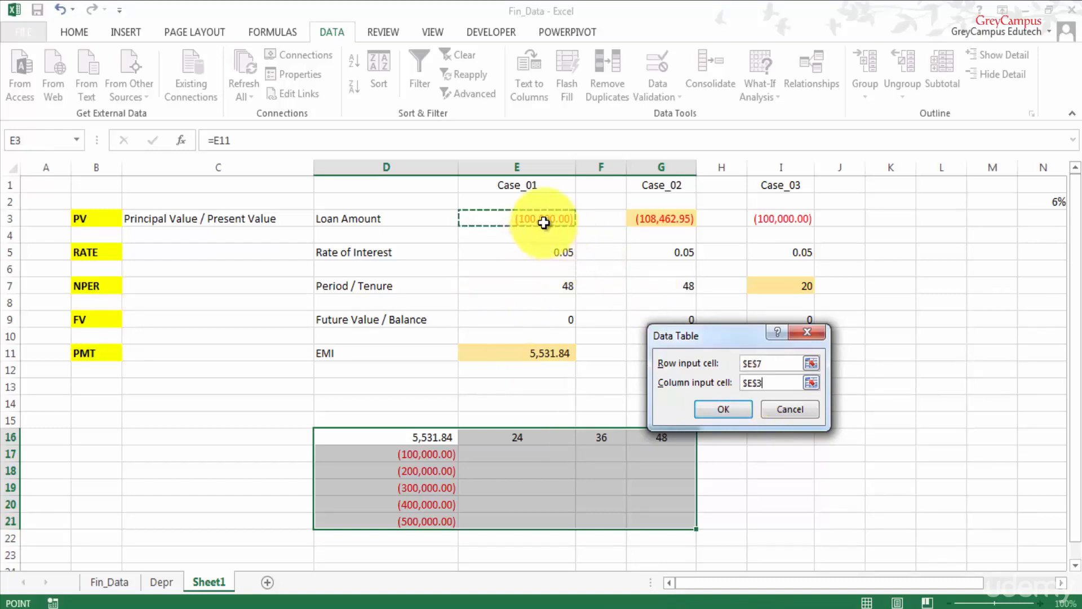
{"action": "left_click", "coordinate": [715, 407]}
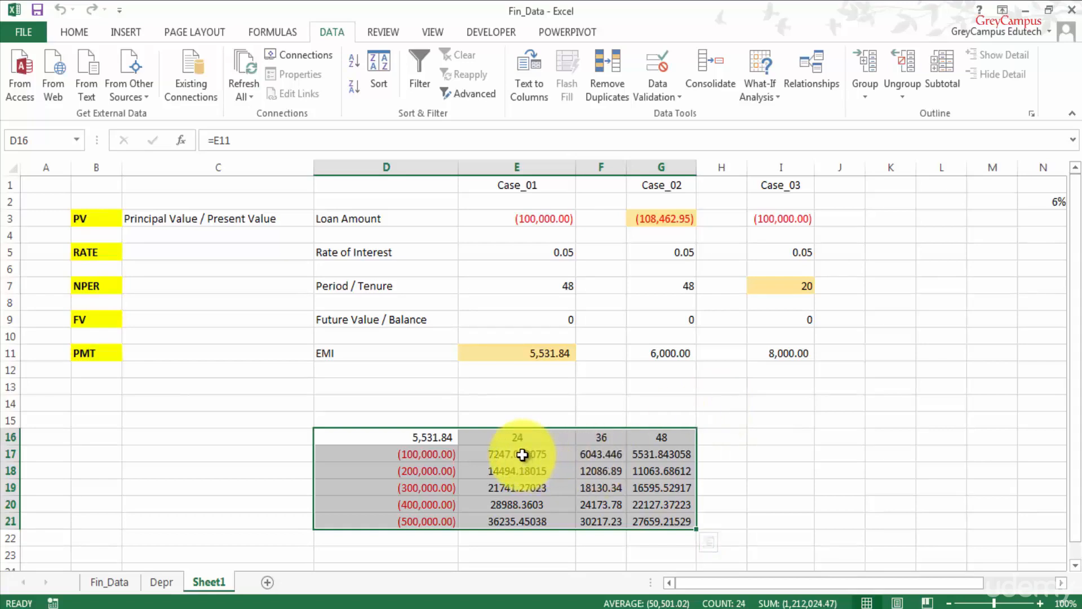
Step: Format the data table results in E17:G21 to show no decimal places
{"action": "left_click_drag", "start_coordinate": [522, 454], "coordinate": [657, 515]}
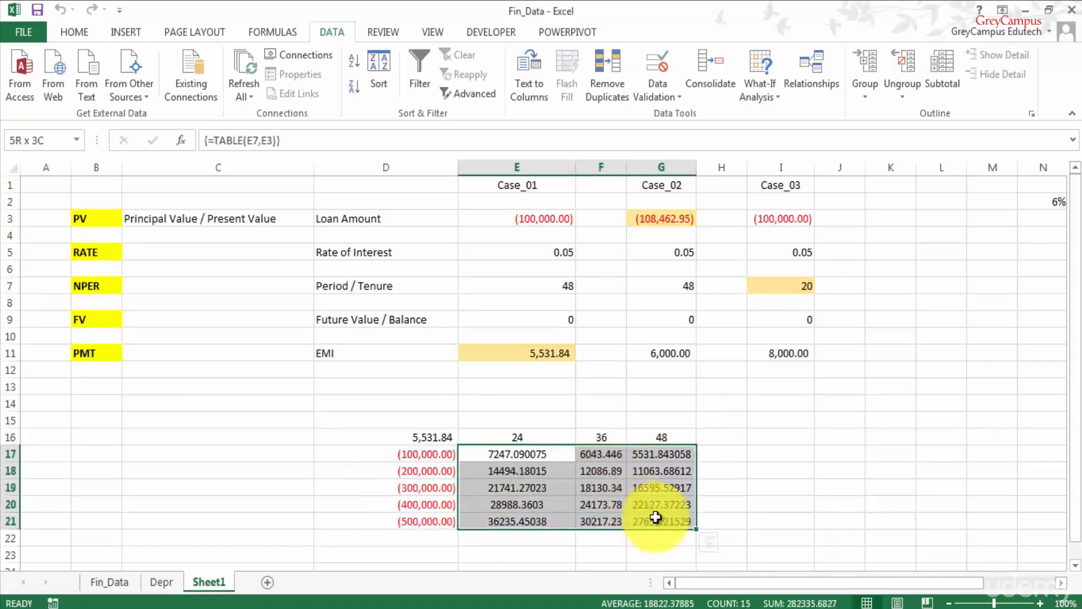
{"action": "left_click", "coordinate": [76, 33]}
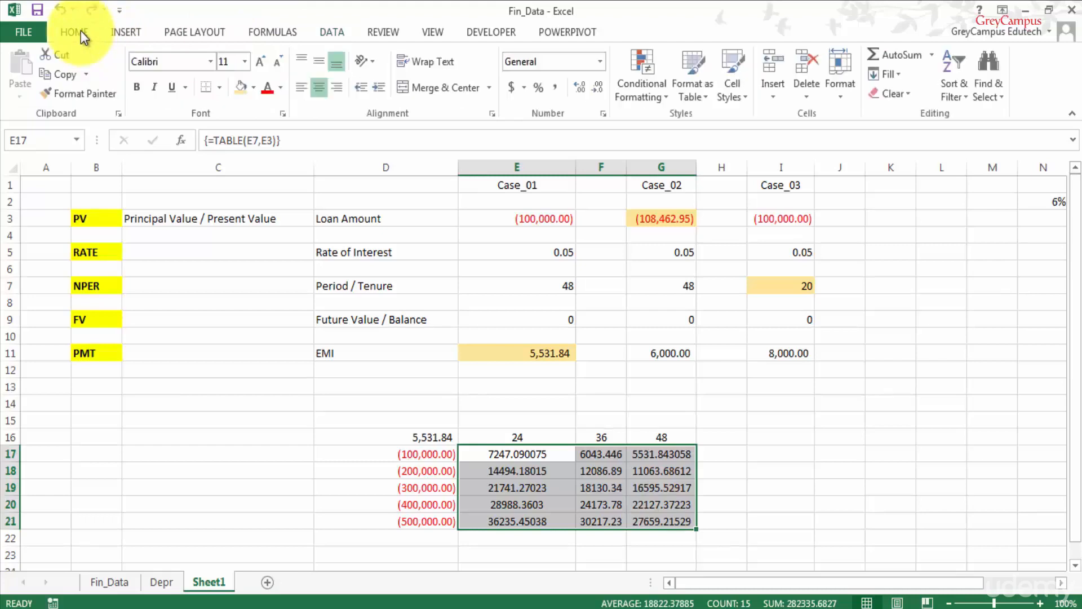
{"action": "left_click", "coordinate": [596, 86]}
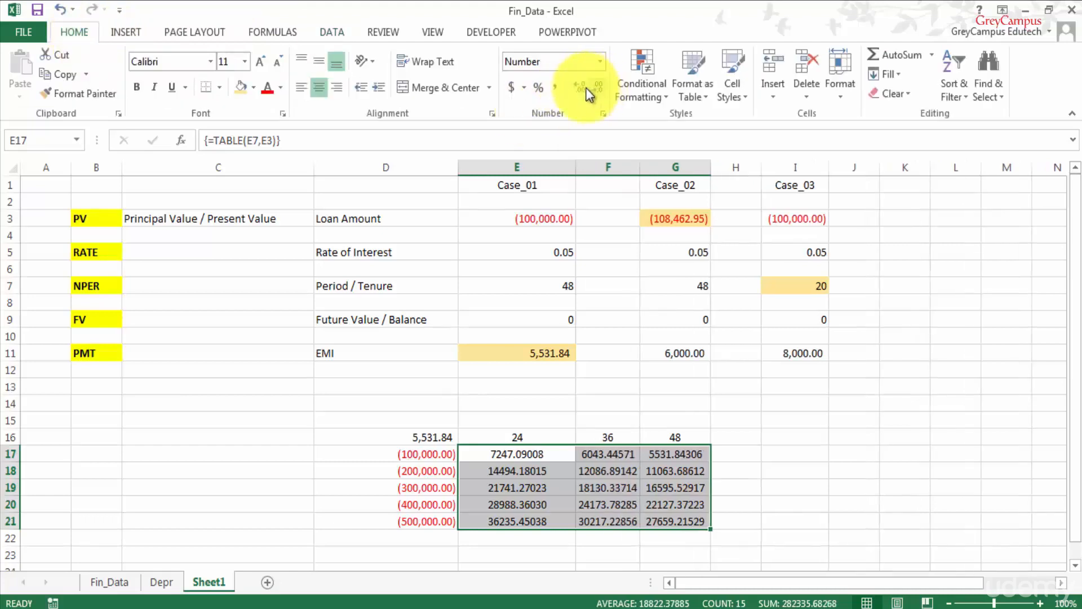
{"action": "double_click", "coordinate": [585, 86]}
{"action": "double_click", "coordinate": [596, 86]}
{"action": "double_click", "coordinate": [596, 87]}
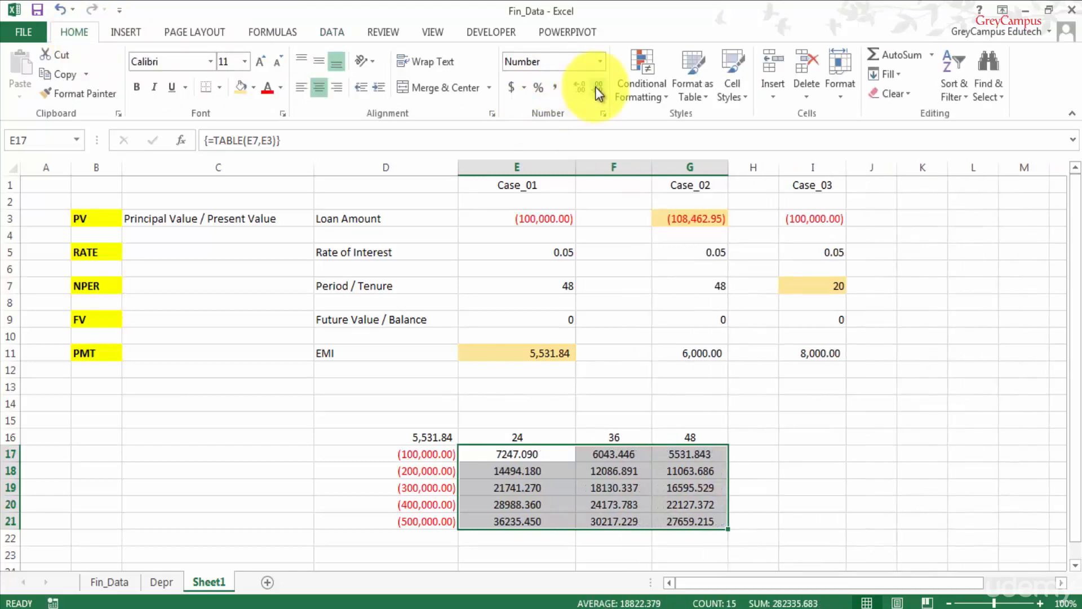
{"action": "left_click", "coordinate": [595, 87]}
{"action": "left_click", "coordinate": [595, 87]}
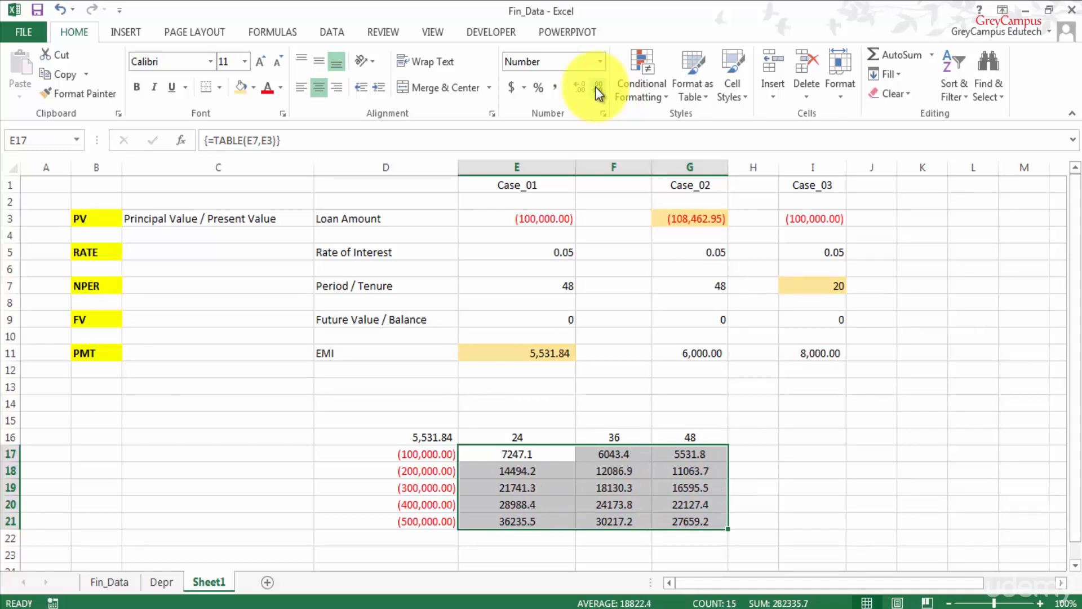
{"action": "left_click", "coordinate": [595, 87]}
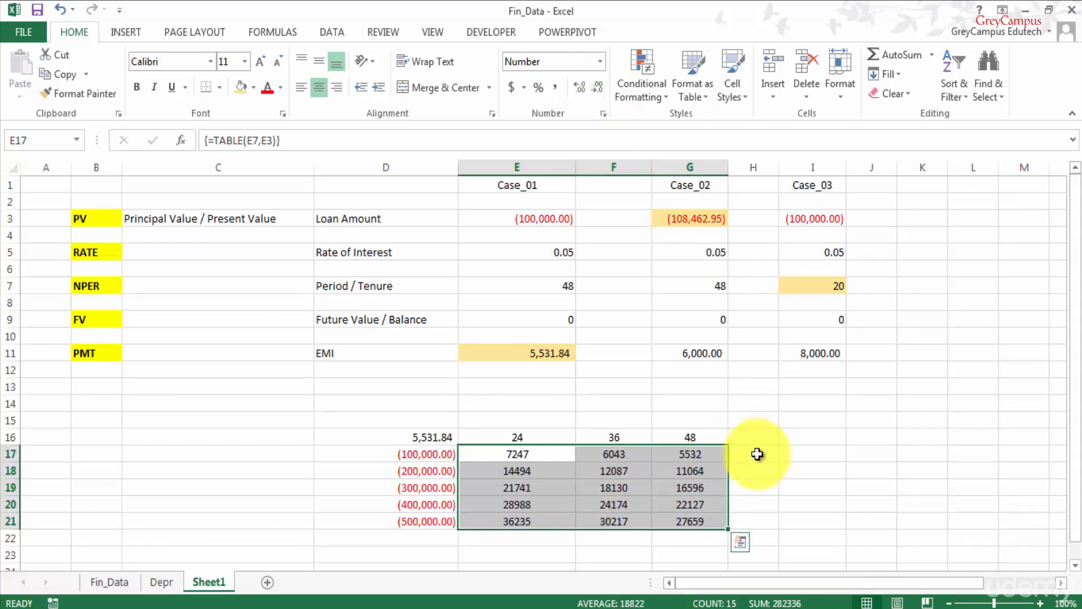
{"action": "left_click", "coordinate": [812, 487]}
Step: Check the 48-period EMIs in G21 and G17 against their loan amounts in D21 and D17
{"action": "left_click", "coordinate": [422, 520]}
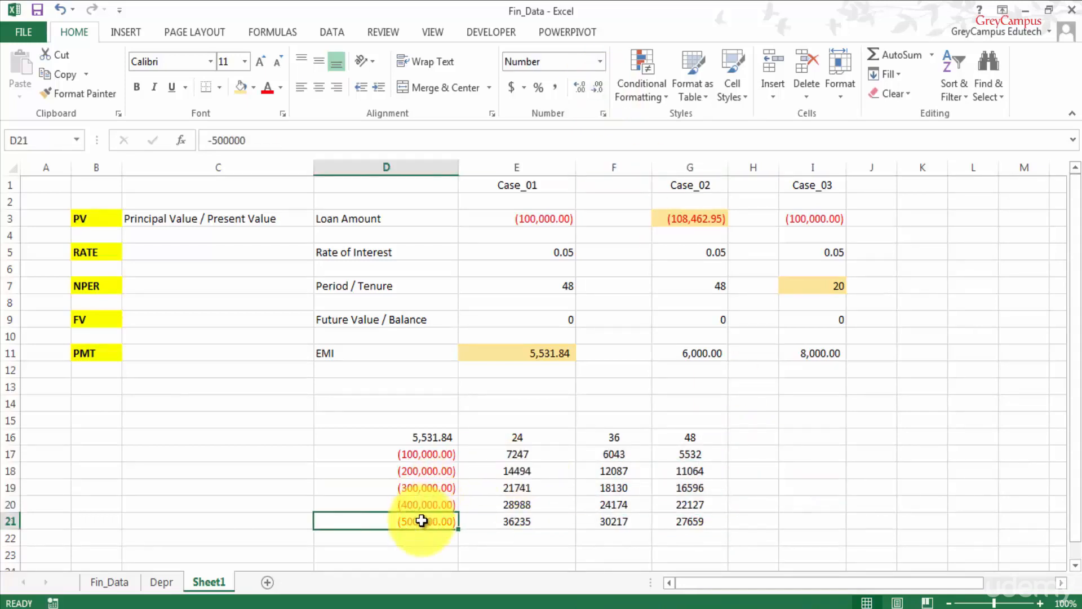
{"action": "left_click", "coordinate": [692, 522], "text": "ctrl"}
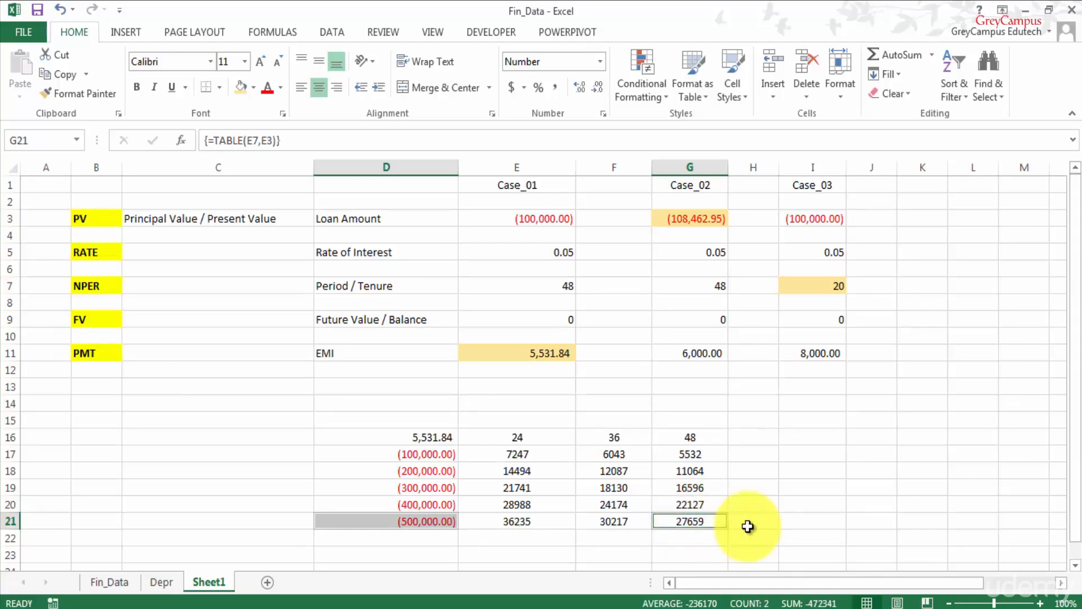
{"action": "left_click", "coordinate": [430, 457]}
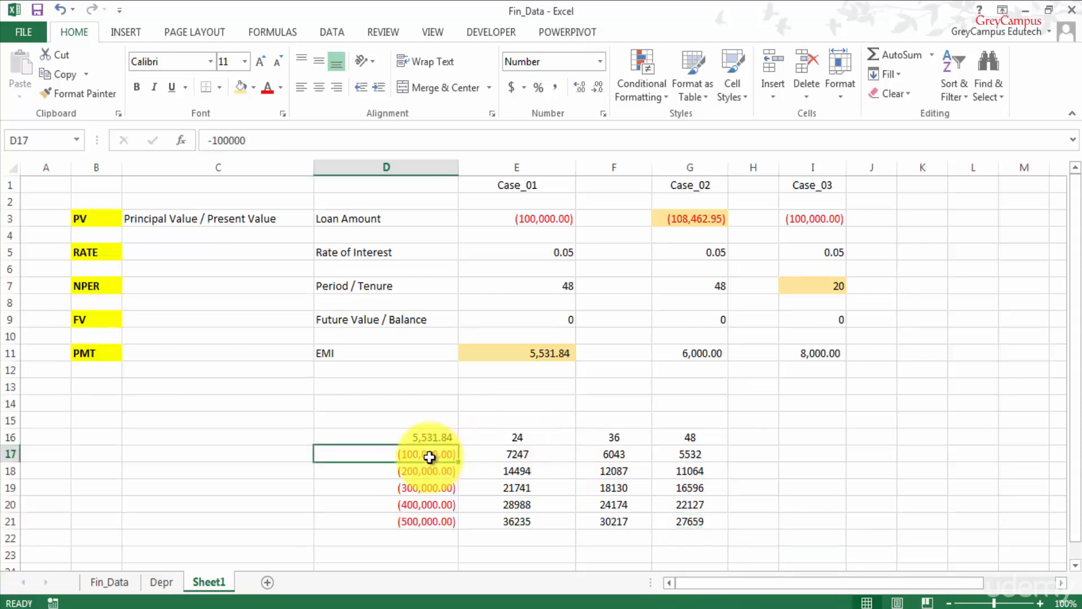
{"action": "left_click", "coordinate": [688, 456]}
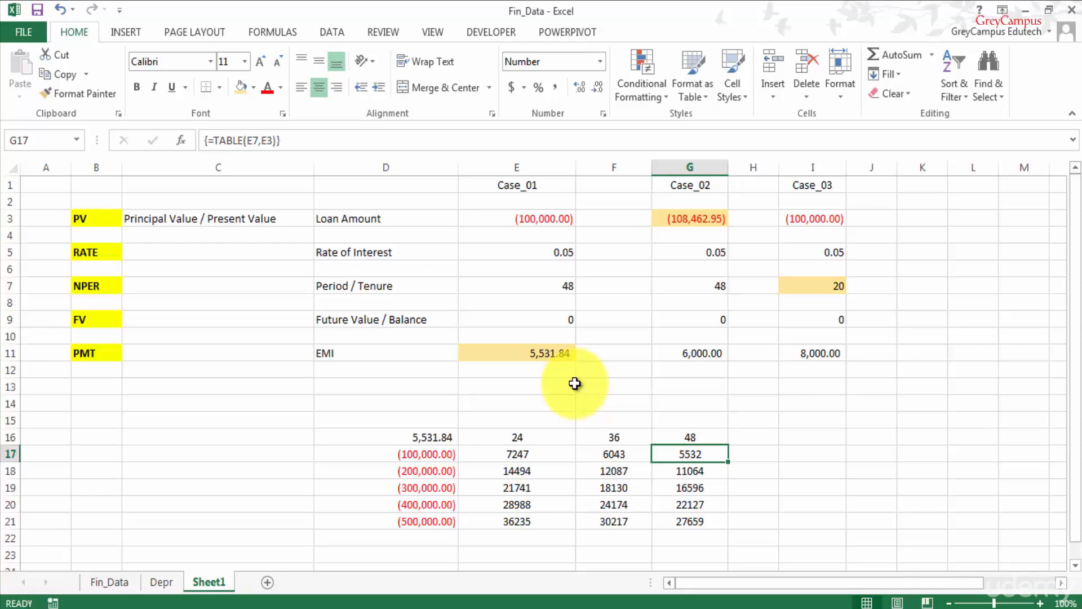
Step: Reduce the Case_01 EMI in E11 to no decimal places
{"action": "left_click", "coordinate": [563, 354]}
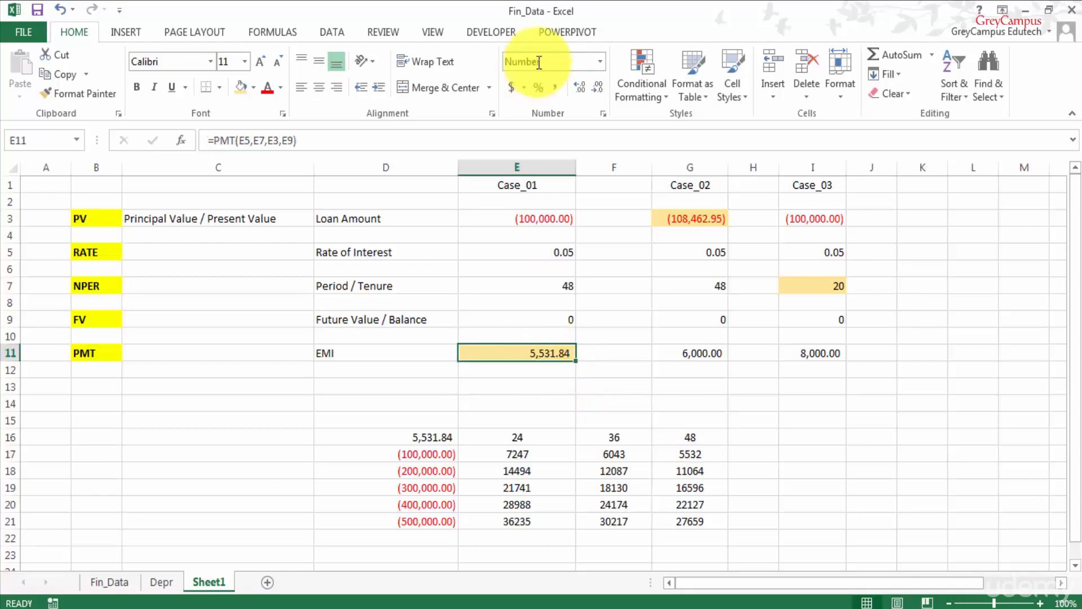
{"action": "left_click", "coordinate": [599, 90]}
{"action": "left_click", "coordinate": [599, 90]}
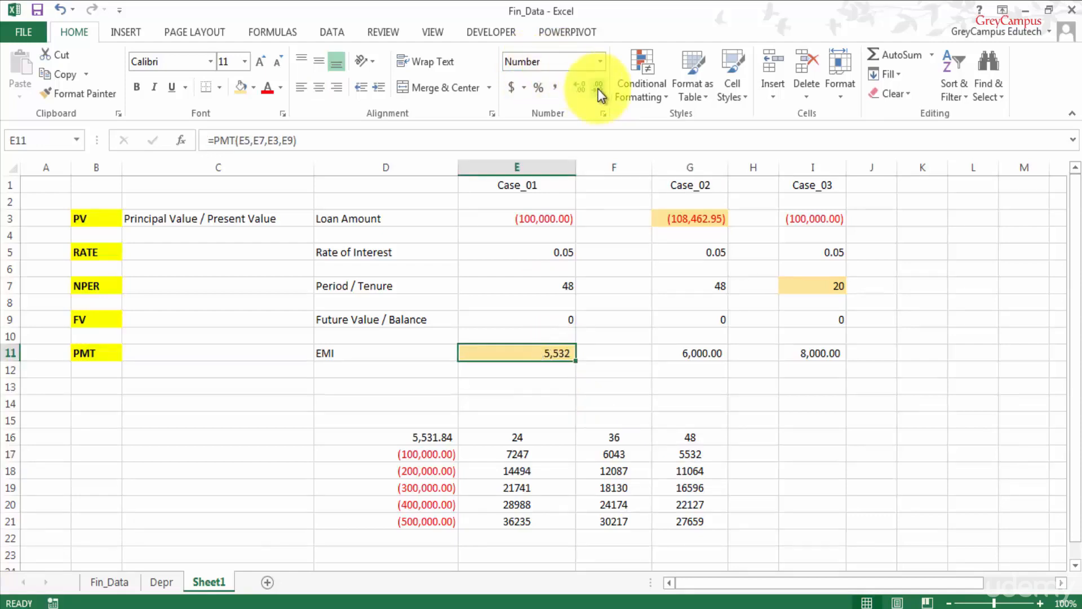